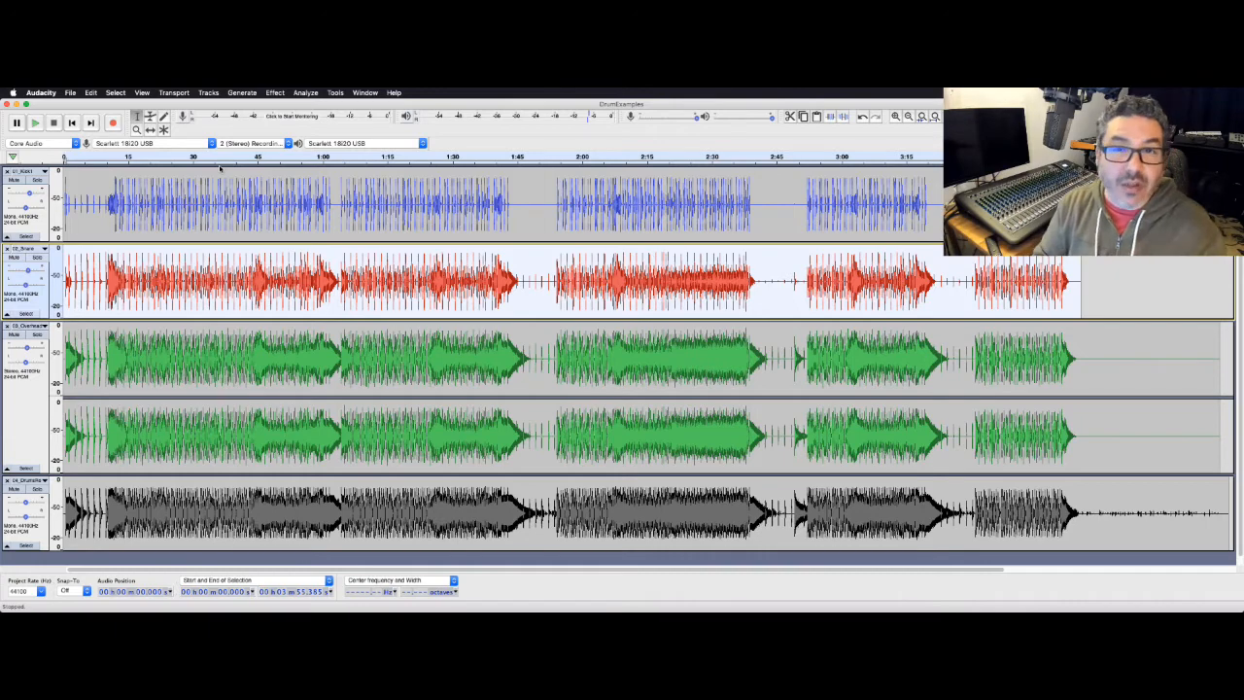
{"action": "left_click", "coordinate": [279, 92]}
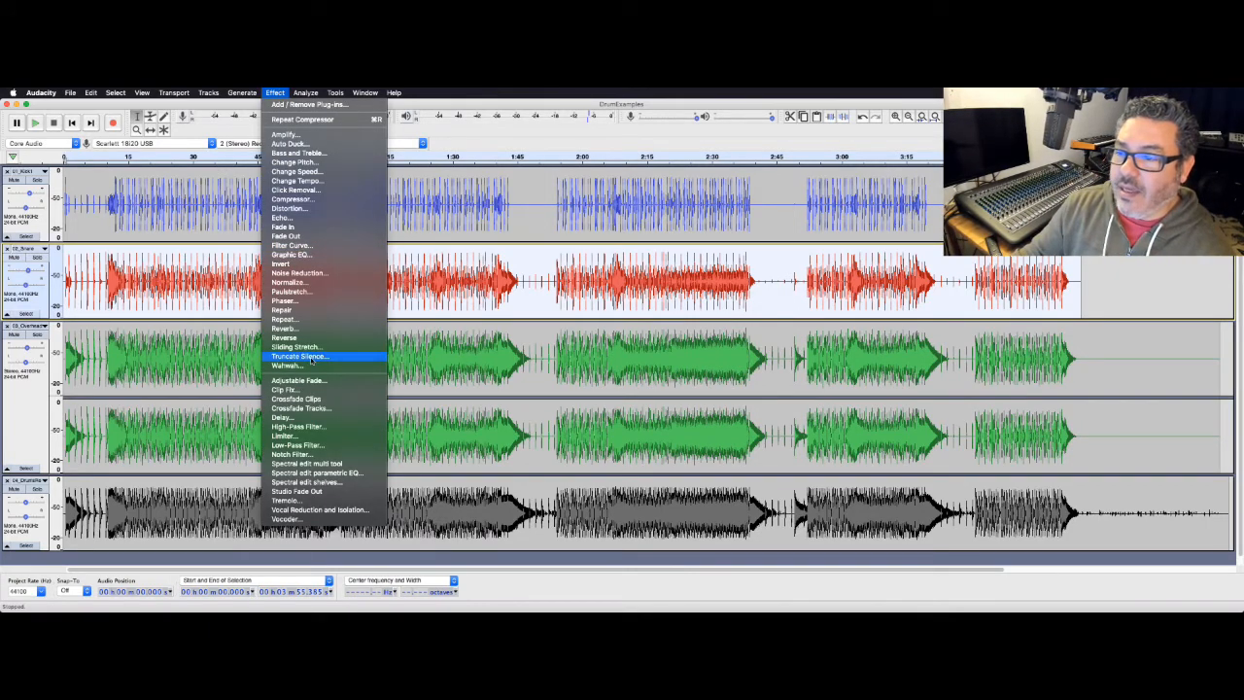
{"action": "left_click", "coordinate": [331, 428]}
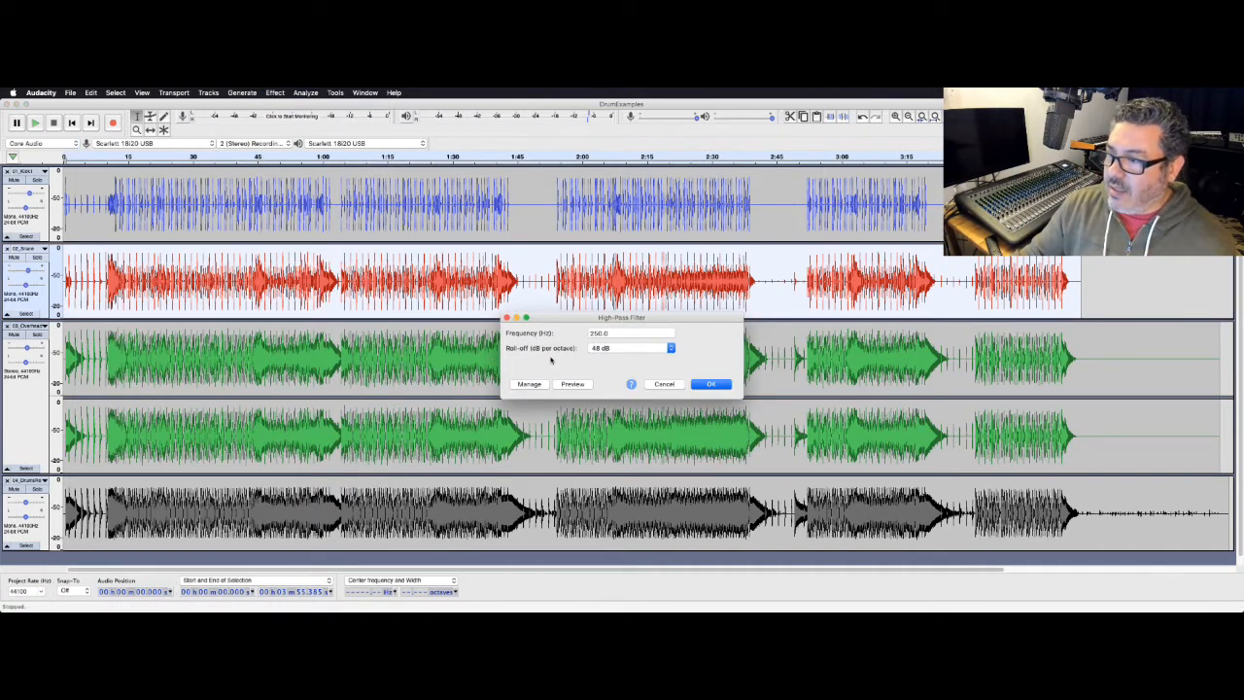
{"action": "left_click_drag", "start_coordinate": [573, 319], "coordinate": [235, 351]}
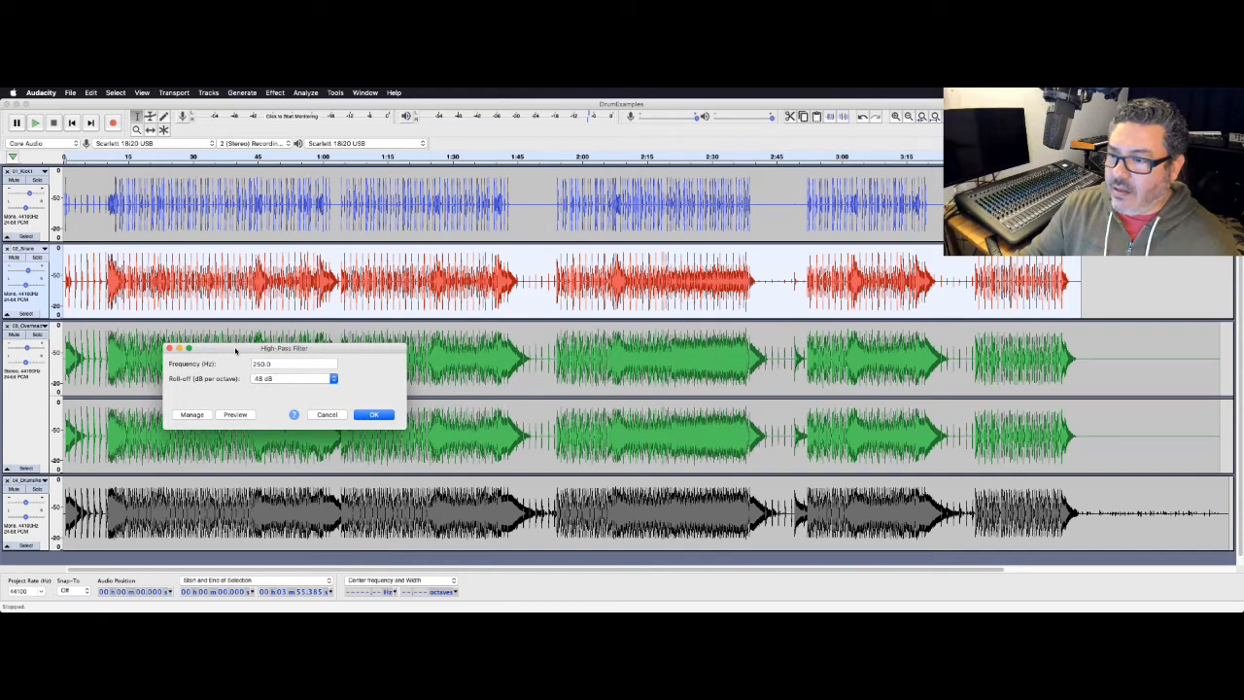
{"action": "left_click", "coordinate": [324, 419]}
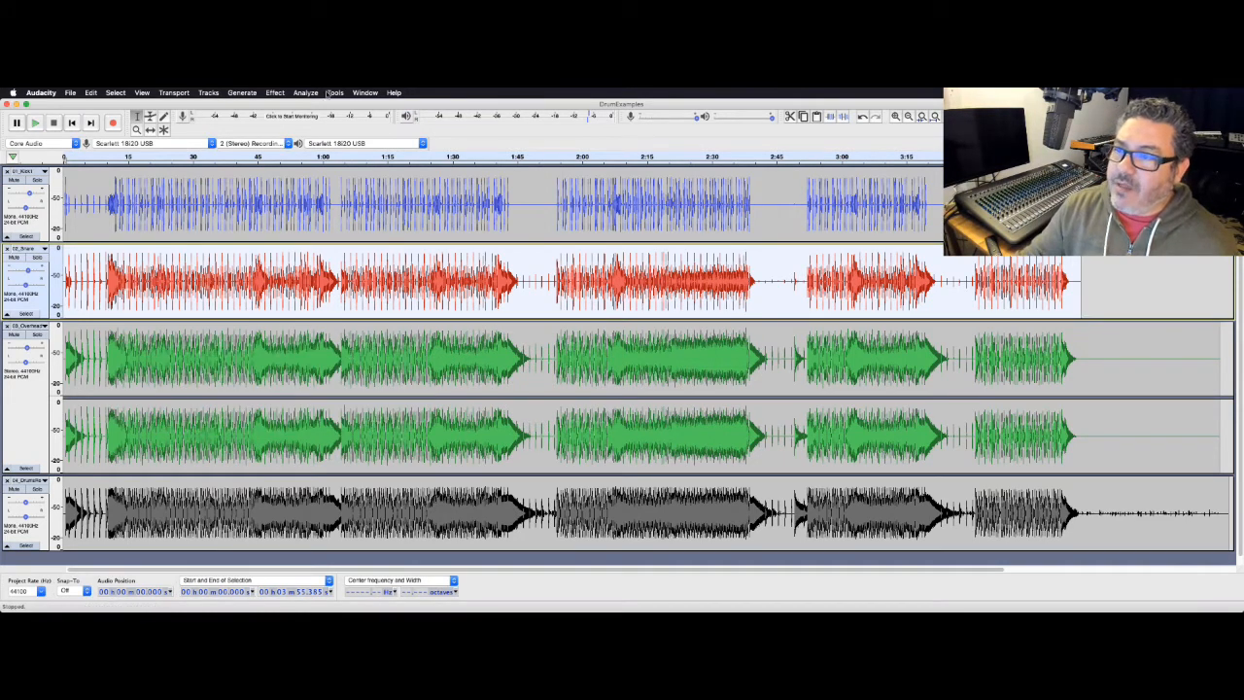
Plot the frequency spectrum of the selected snare track, enlarge the graph to examine its low end, and close it.
{"action": "left_click", "coordinate": [305, 93]}
{"action": "left_click", "coordinate": [317, 129]}
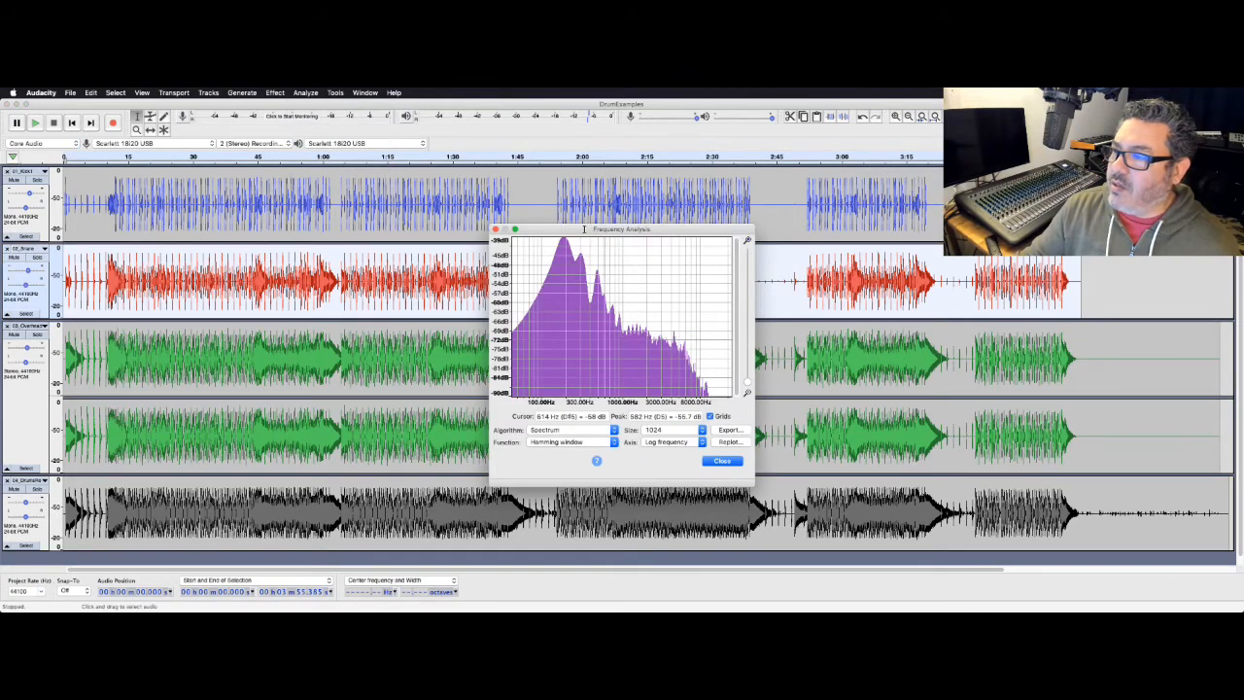
{"action": "left_click_drag", "start_coordinate": [583, 239], "coordinate": [714, 128]}
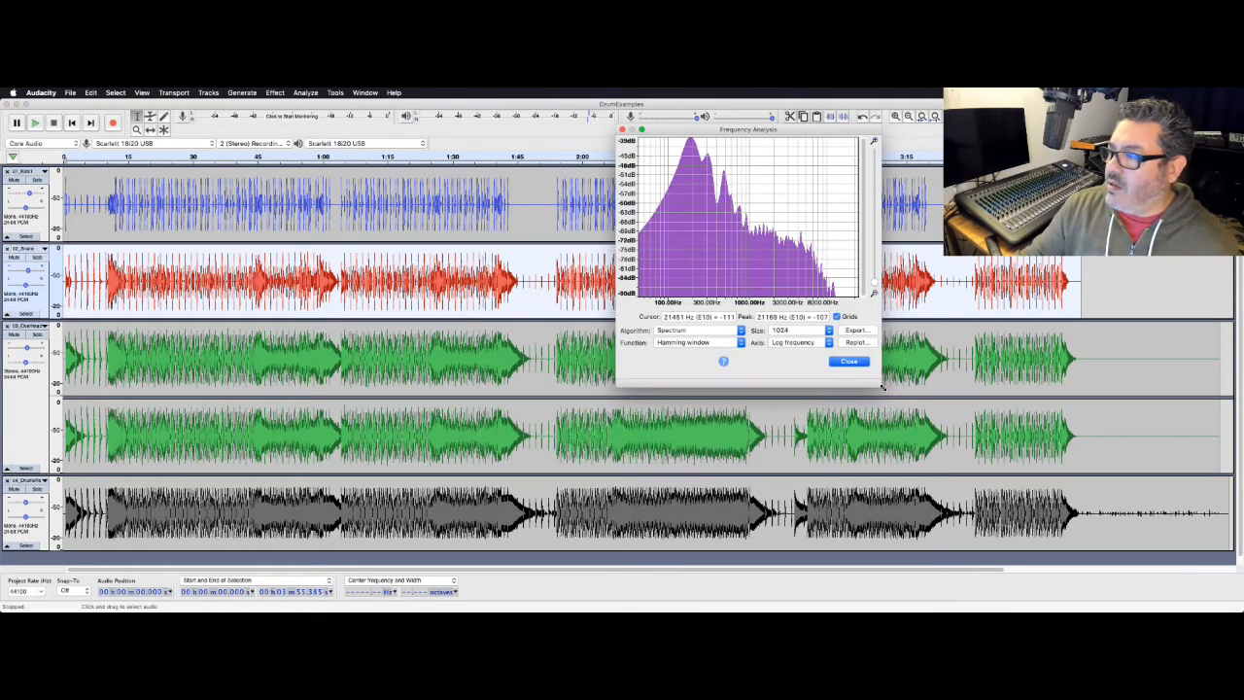
{"action": "left_click_drag", "start_coordinate": [882, 387], "coordinate": [1187, 535]}
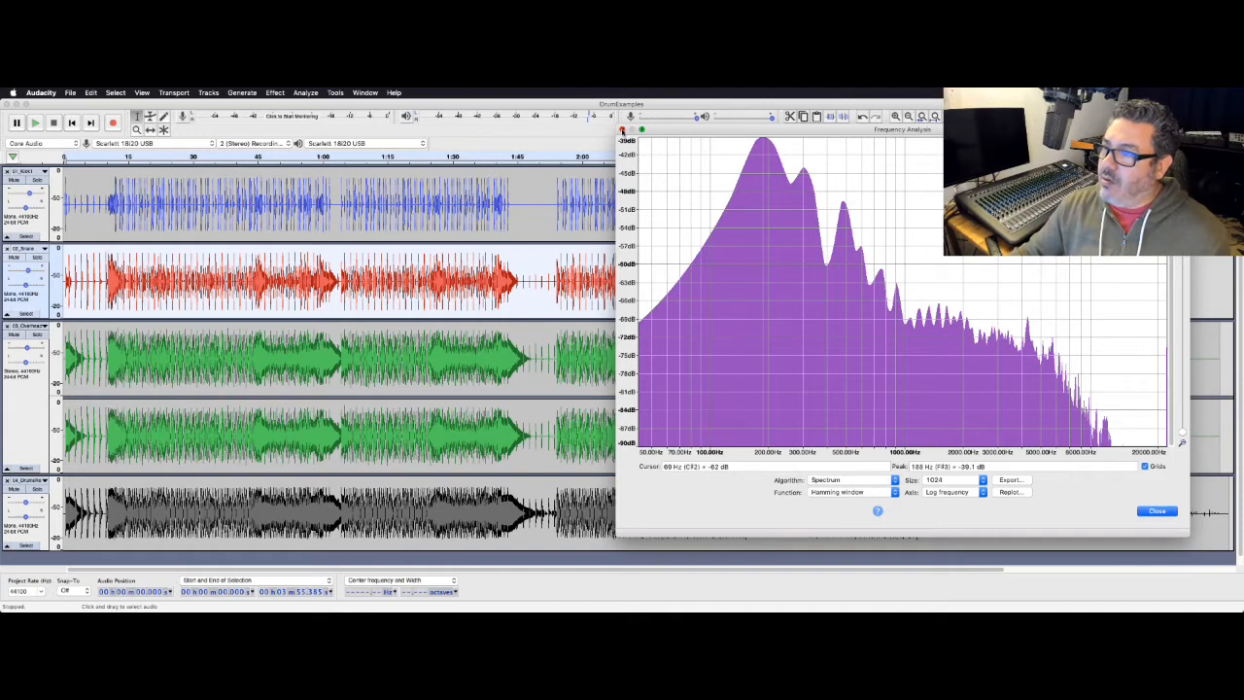
{"action": "left_click", "coordinate": [622, 131]}
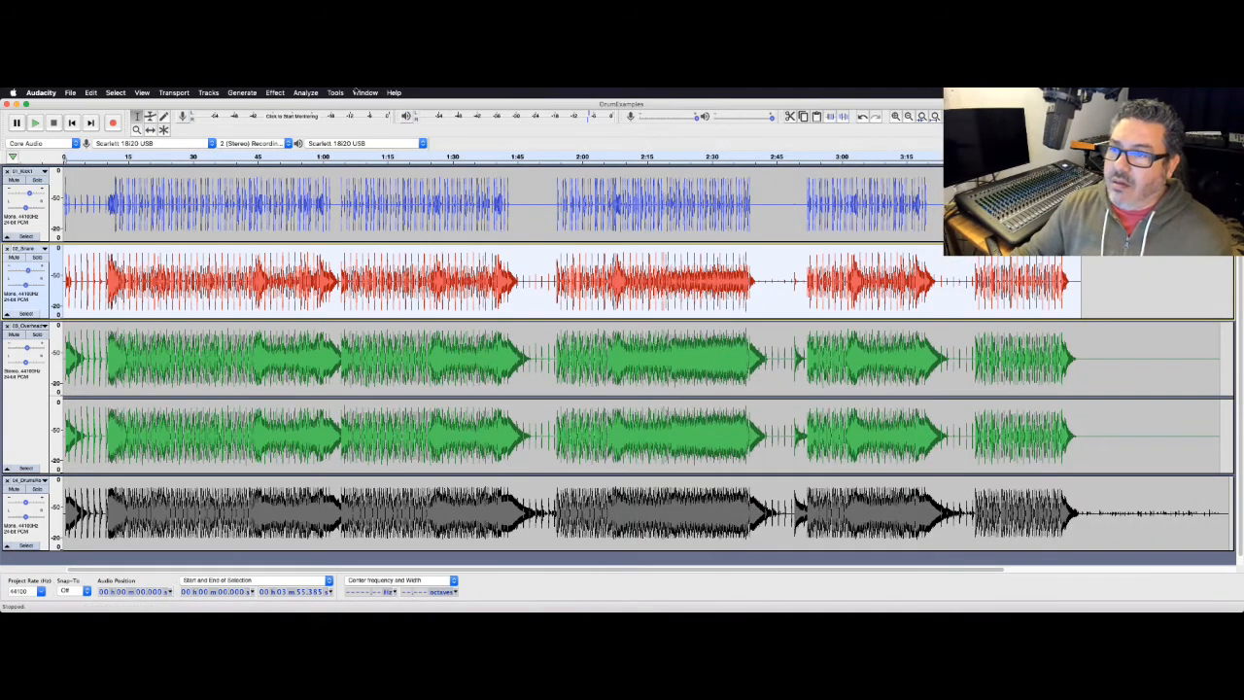
Apply a High-Pass Filter to the snare track at 100 Hz with a 48 dB roll-off.
{"action": "left_click", "coordinate": [275, 93]}
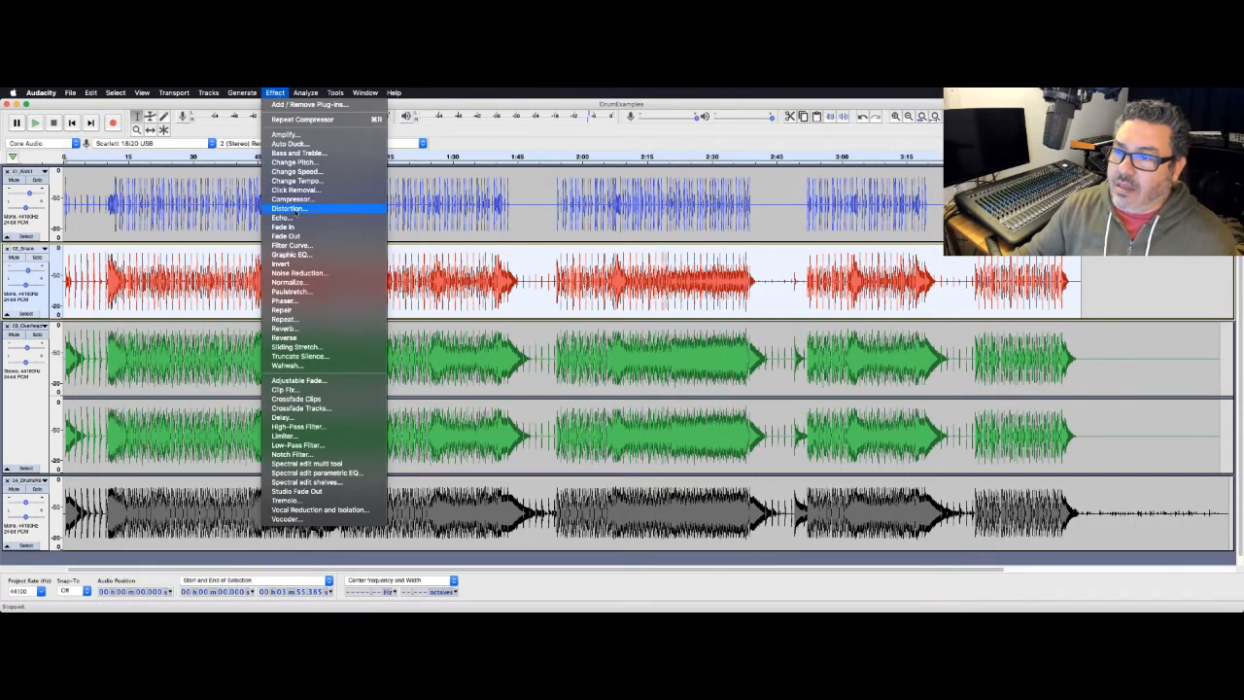
{"action": "left_click", "coordinate": [314, 429]}
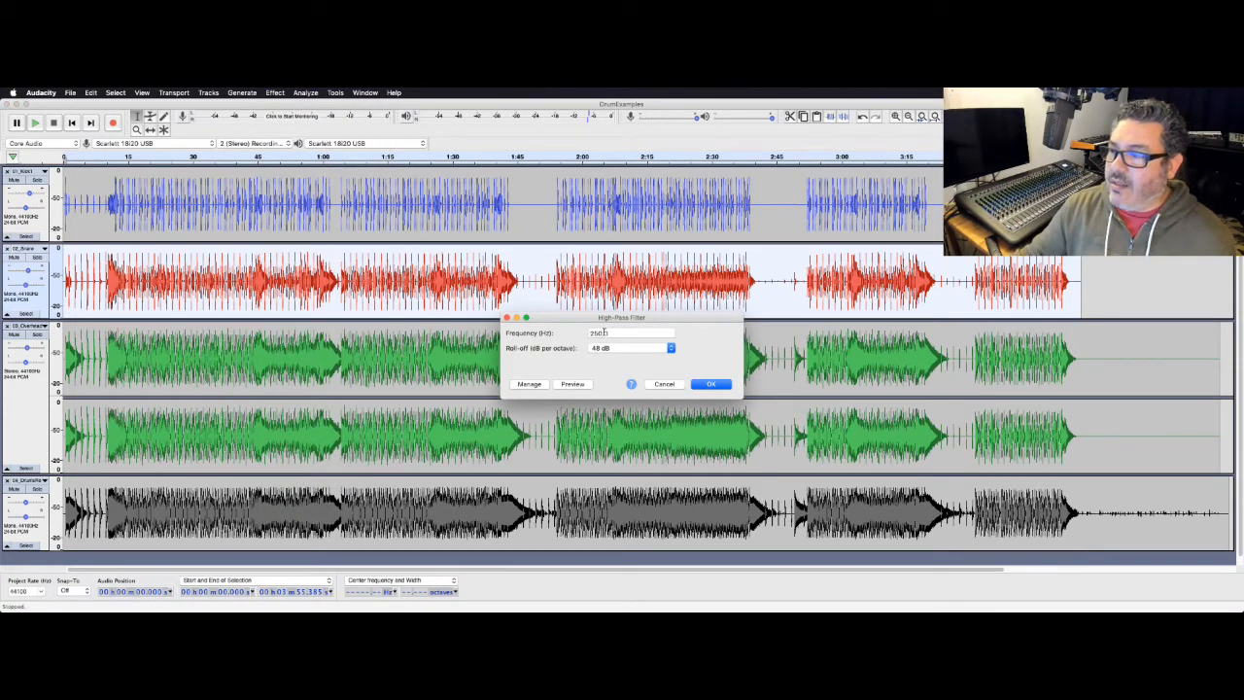
{"action": "left_click_drag", "start_coordinate": [604, 332], "coordinate": [584, 332]}
{"action": "type", "text": "1000"}
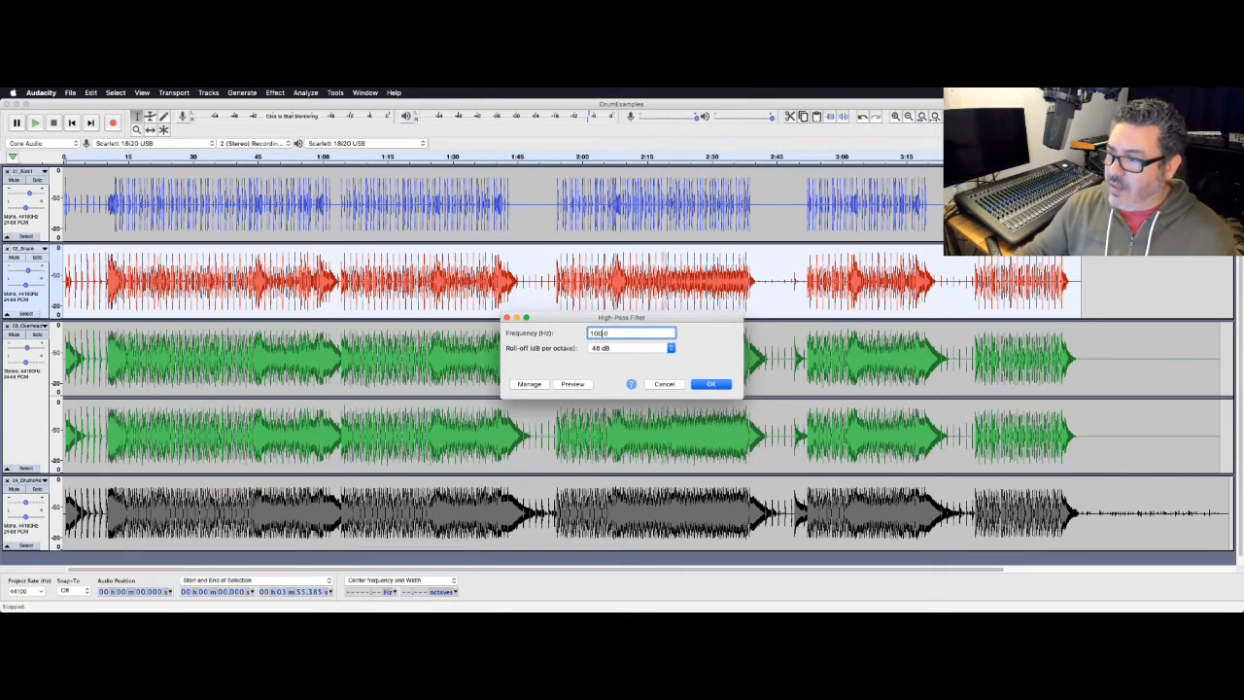
{"action": "left_click", "coordinate": [710, 383]}
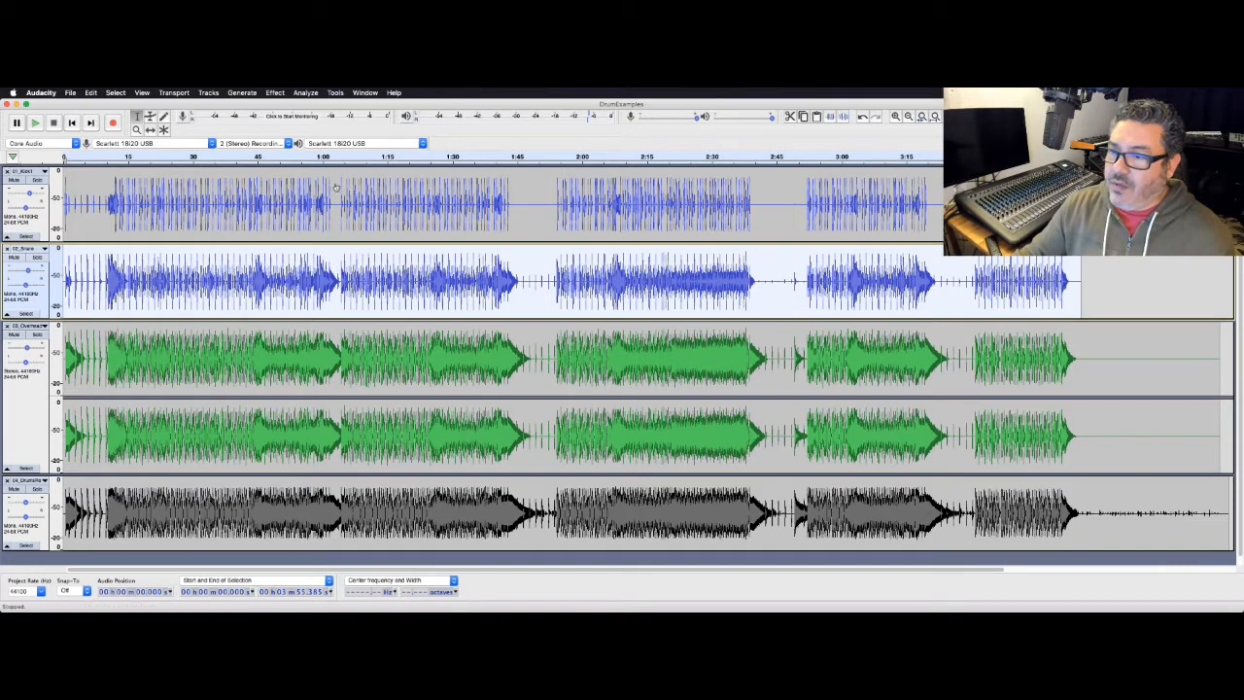
Plot the filtered snare track's spectrum and compare it with the screenshot of the unfiltered spectrum, closing both when done.
{"action": "left_click", "coordinate": [305, 92]}
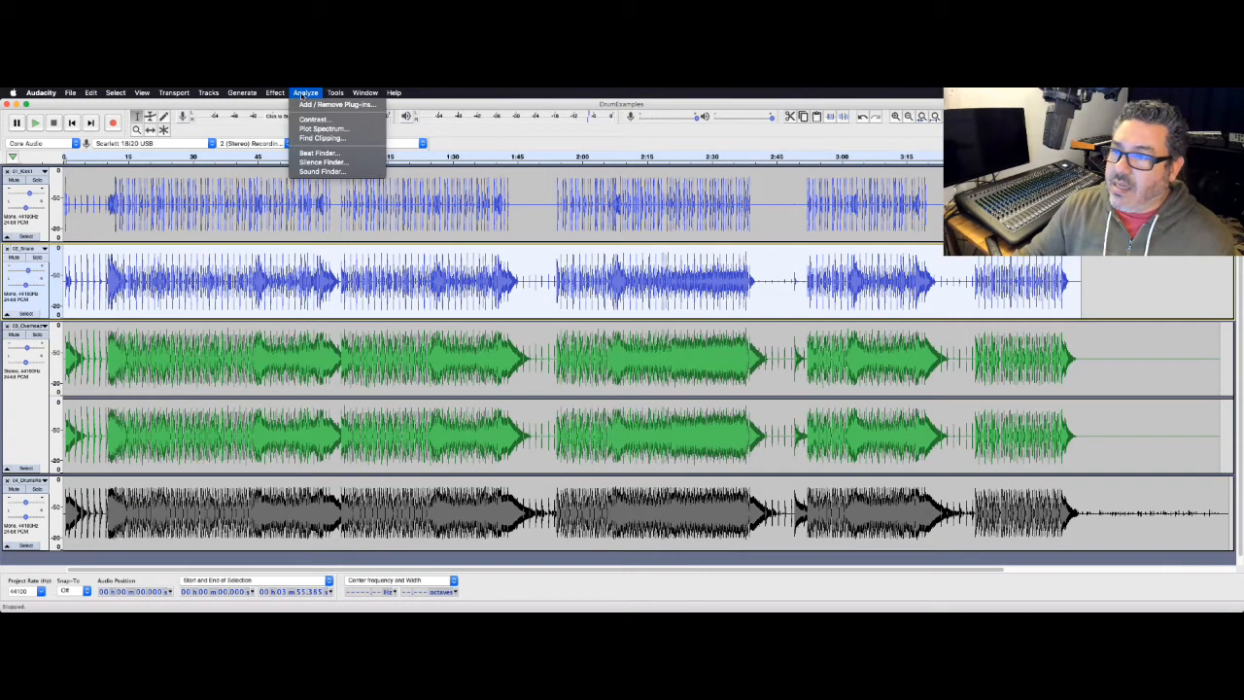
{"action": "left_click", "coordinate": [319, 128]}
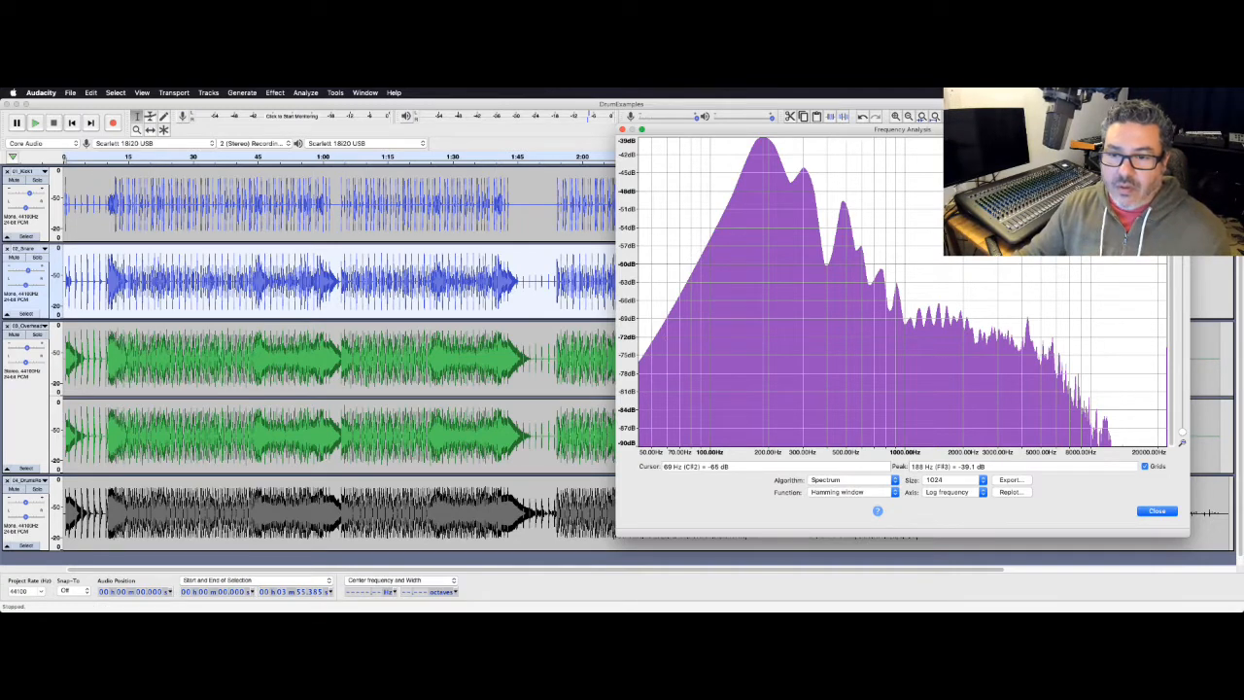
{"action": "key", "text": "super+Tab"}
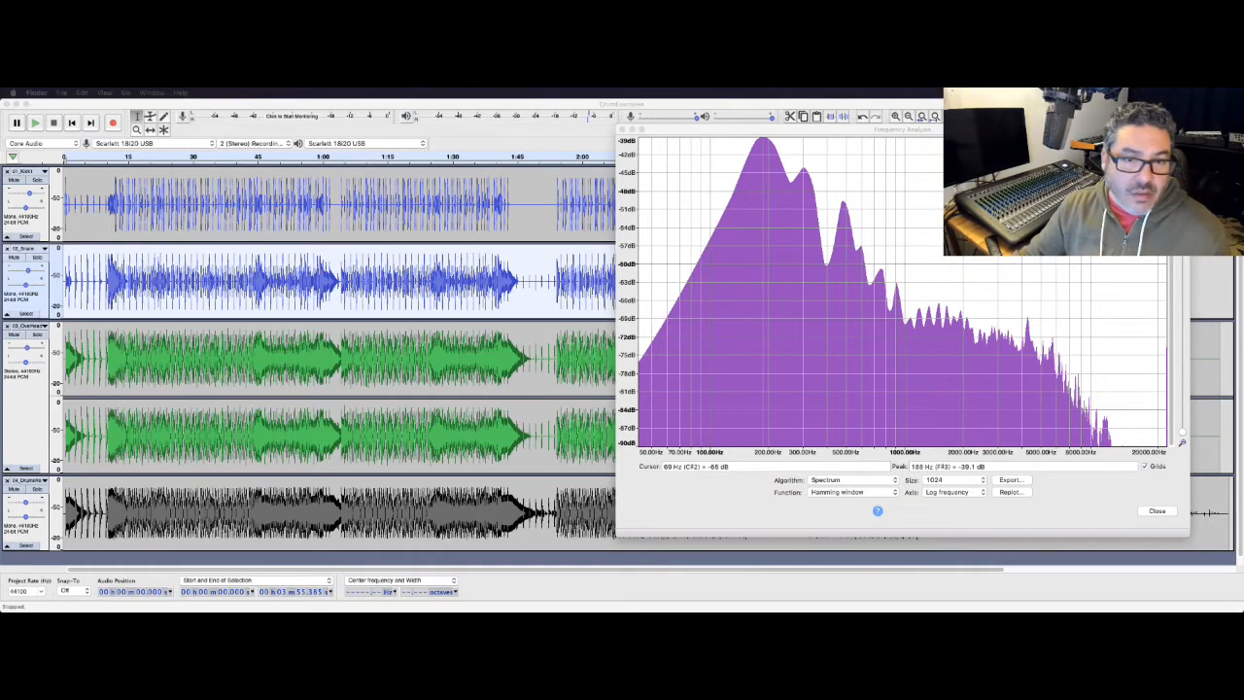
{"action": "left_click_drag", "start_coordinate": [0, 164], "coordinate": [245, 117]}
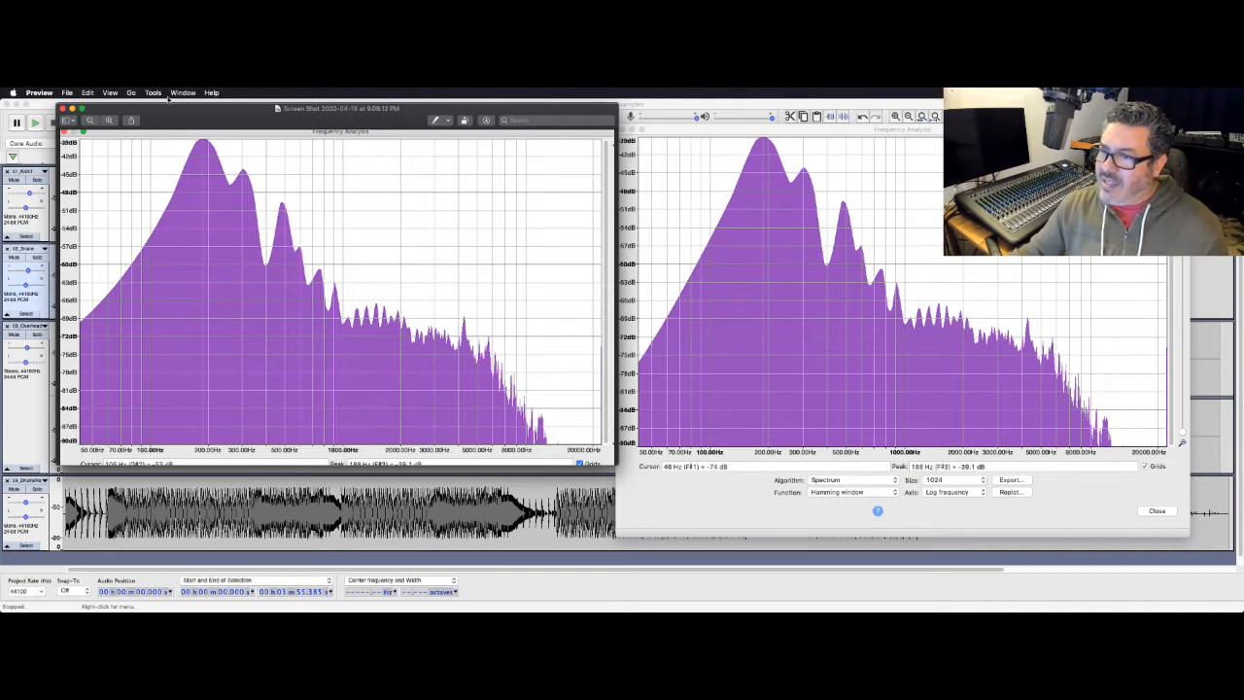
{"action": "key", "text": "super+w"}
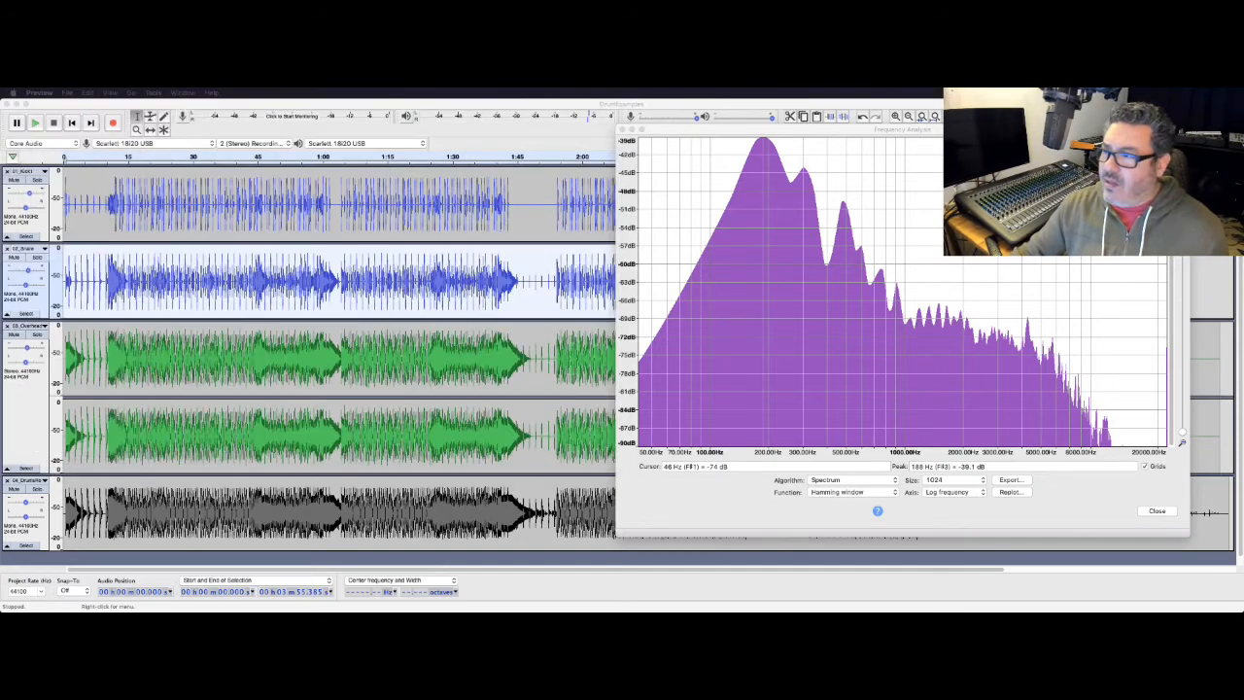
{"action": "left_click", "coordinate": [621, 130]}
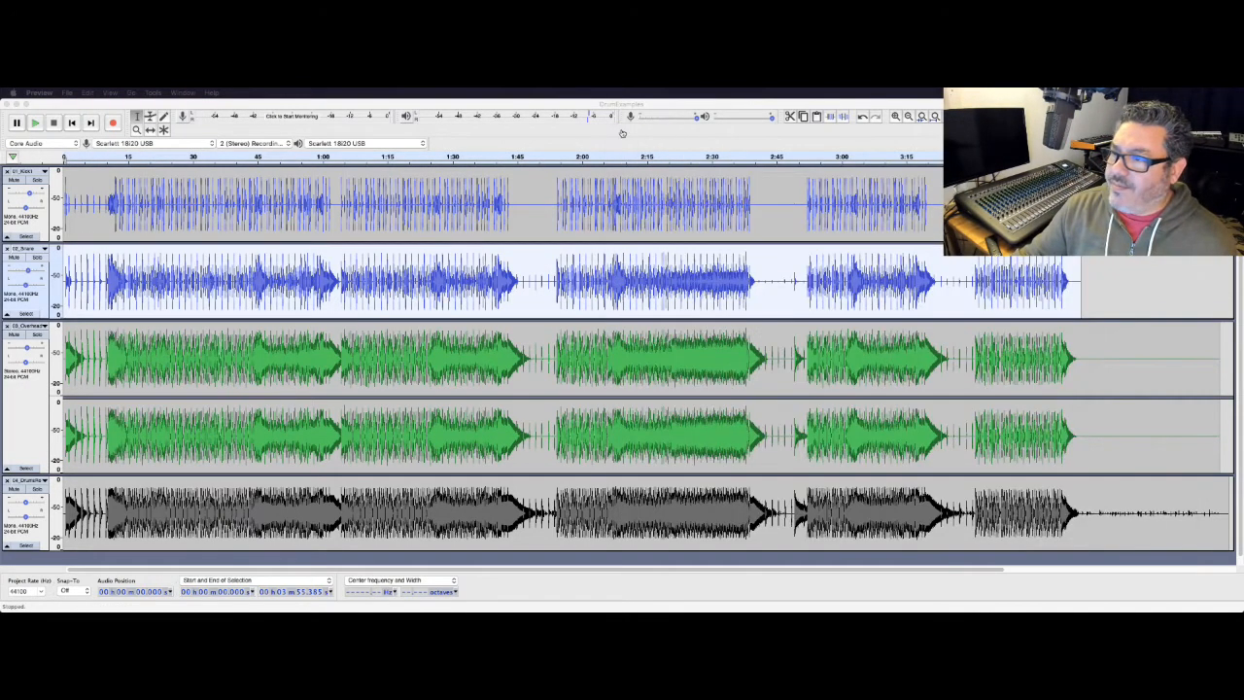
Undo the 100 Hz high-pass filter on the snare track.
{"action": "left_click", "coordinate": [113, 101]}
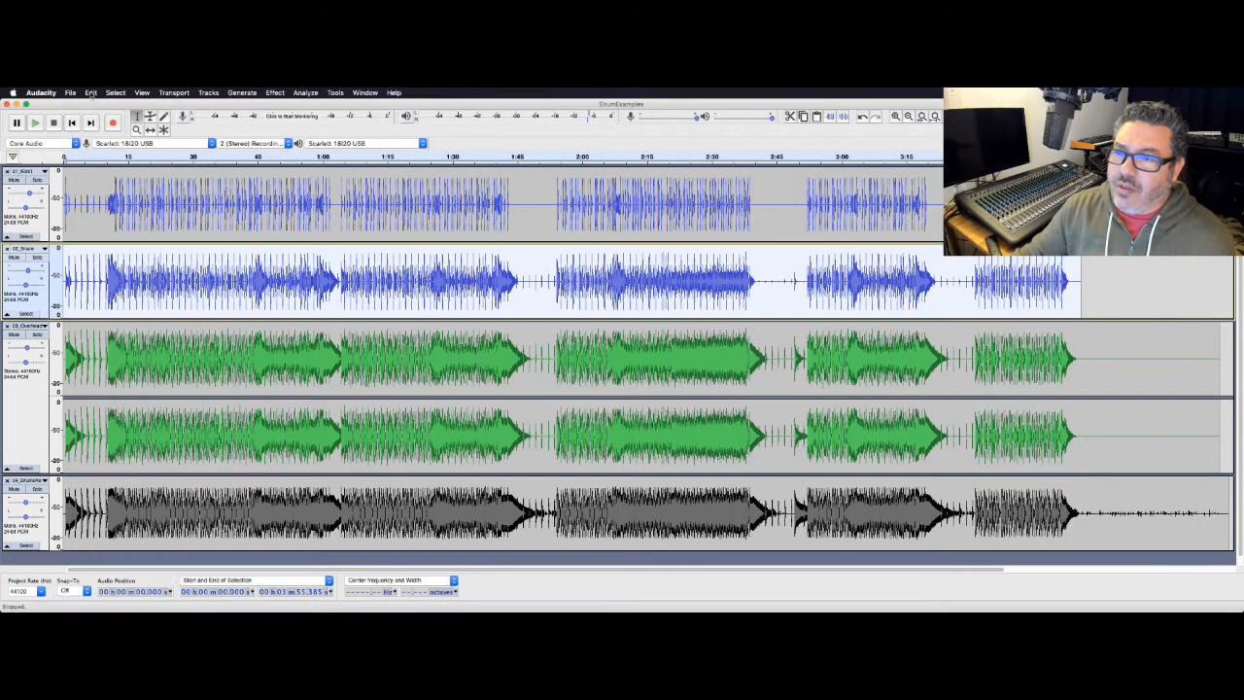
{"action": "left_click", "coordinate": [89, 93]}
{"action": "left_click", "coordinate": [167, 105]}
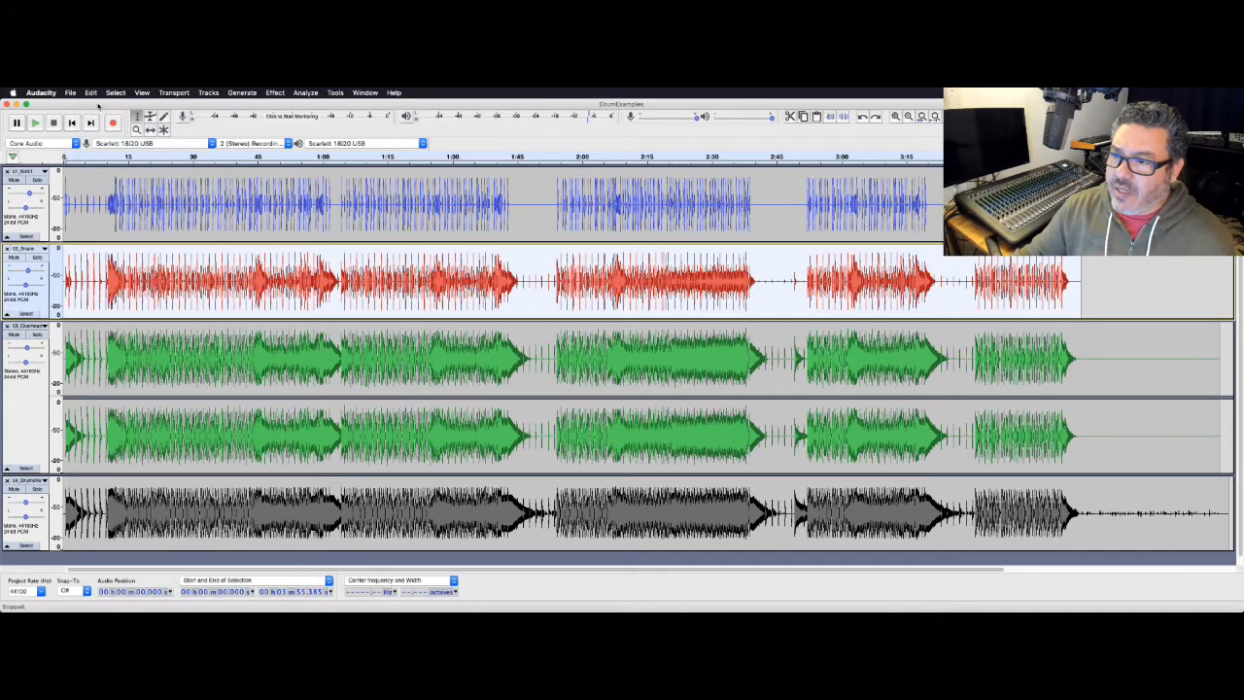
Apply a High-Pass Filter to the snare track at 200 Hz with a 48 dB roll-off.
{"action": "left_click", "coordinate": [276, 92]}
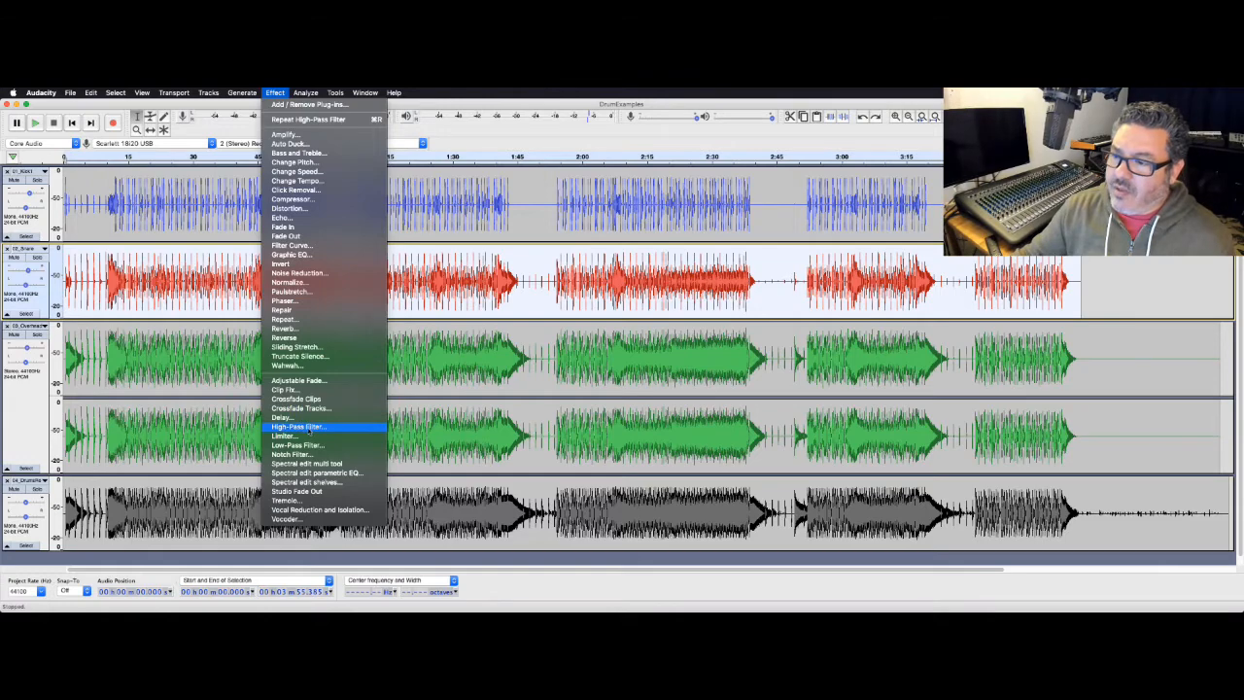
{"action": "left_click", "coordinate": [298, 427]}
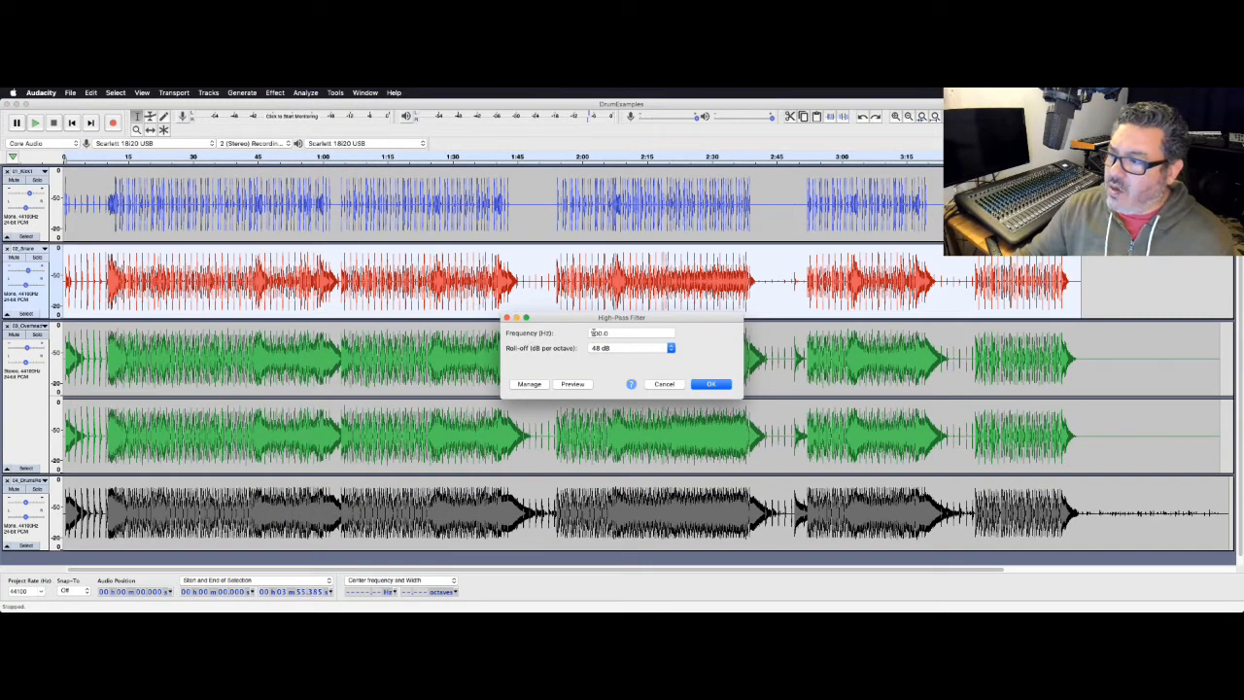
{"action": "left_click", "coordinate": [592, 332]}
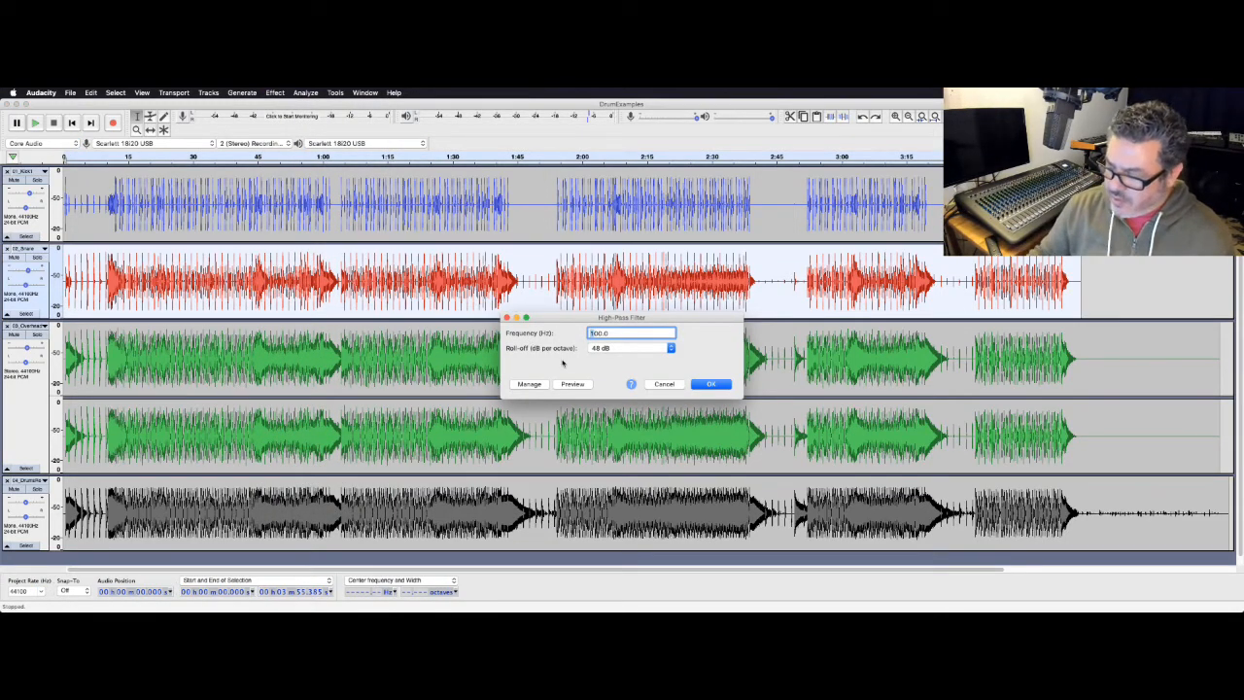
{"action": "type", "text": "2"}
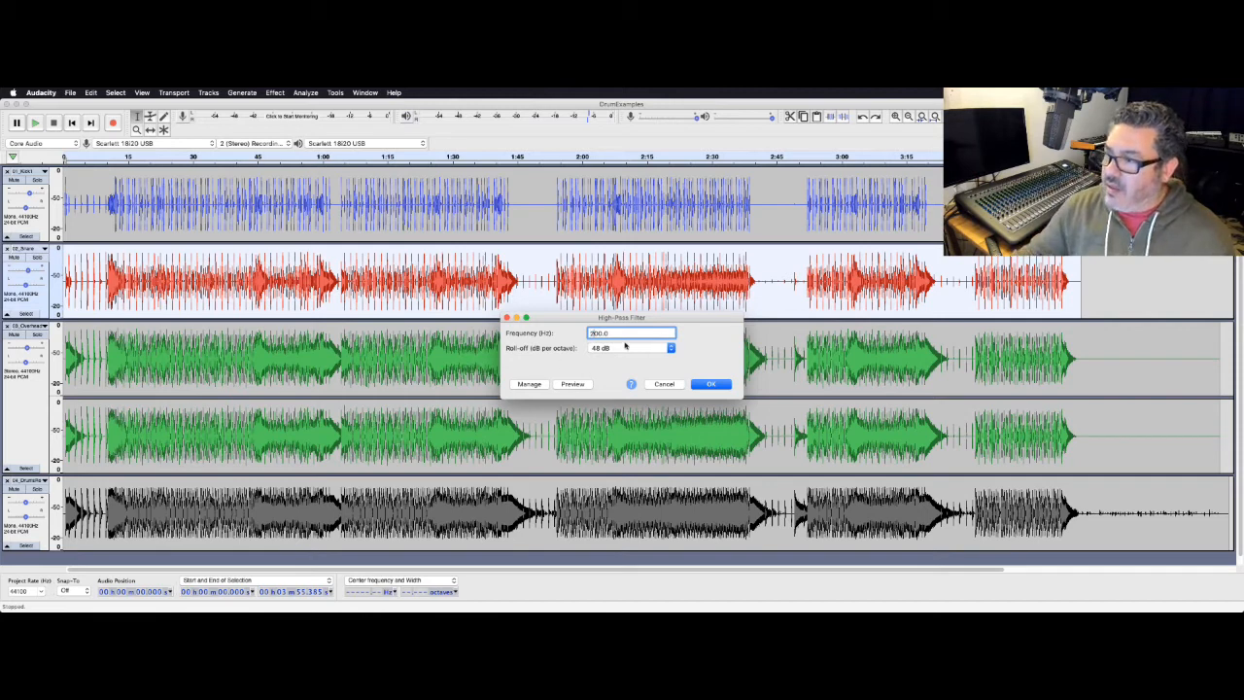
{"action": "left_click", "coordinate": [712, 384]}
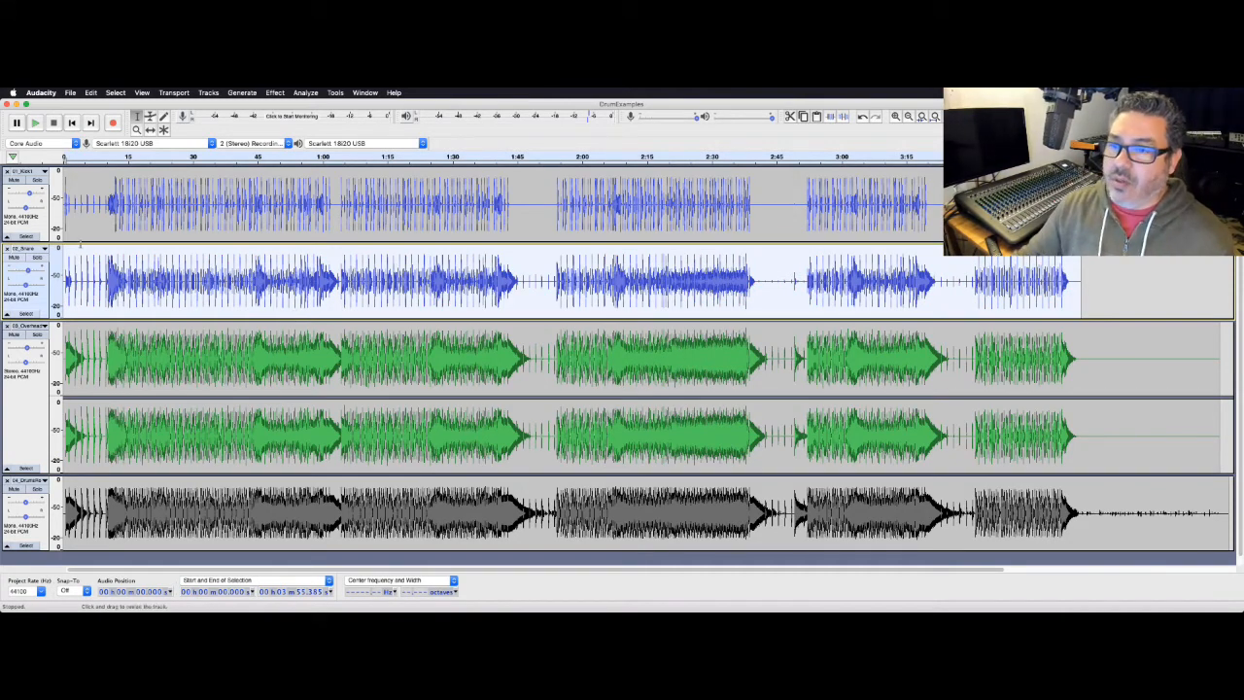
Solo the filtered snare track and listen to it from about the 10-second mark.
{"action": "left_click", "coordinate": [37, 257]}
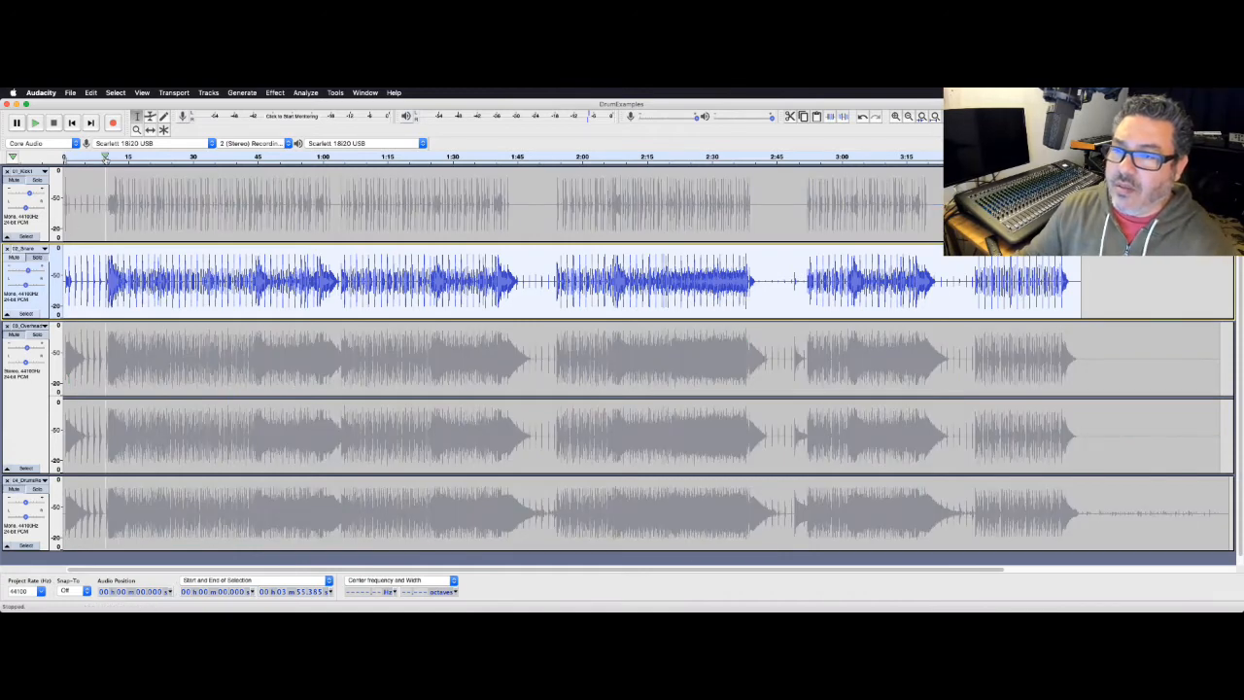
{"action": "key", "text": "space"}
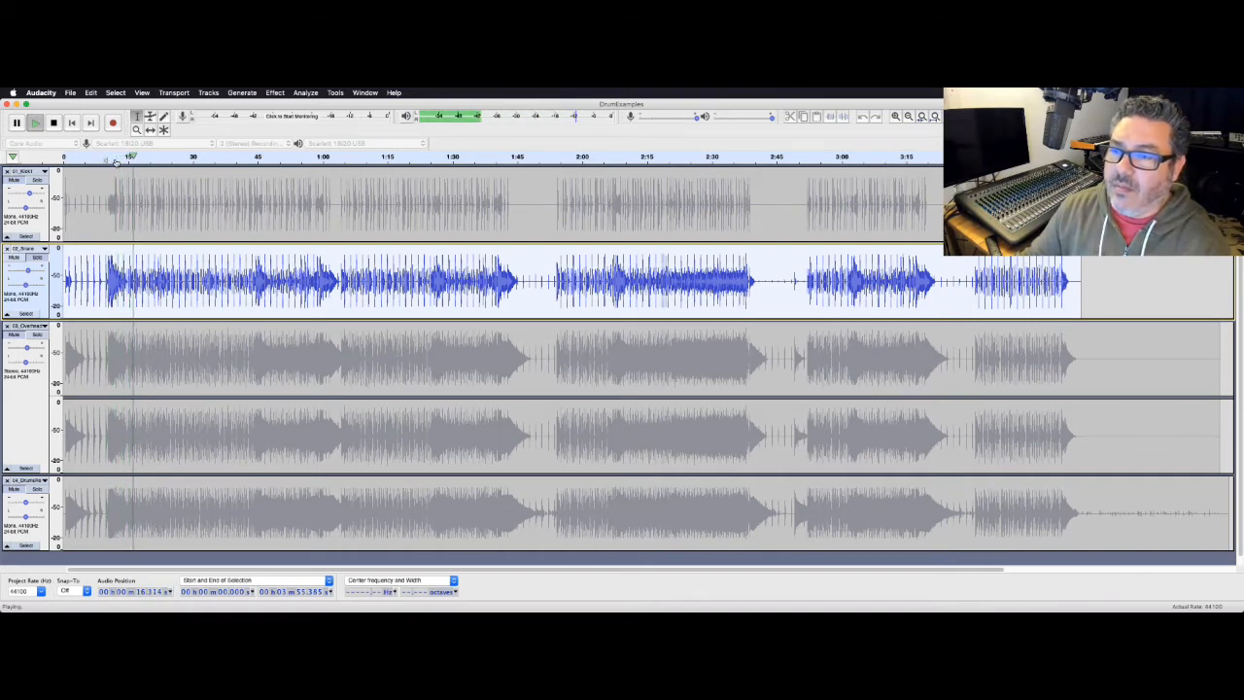
{"action": "key", "text": "space"}
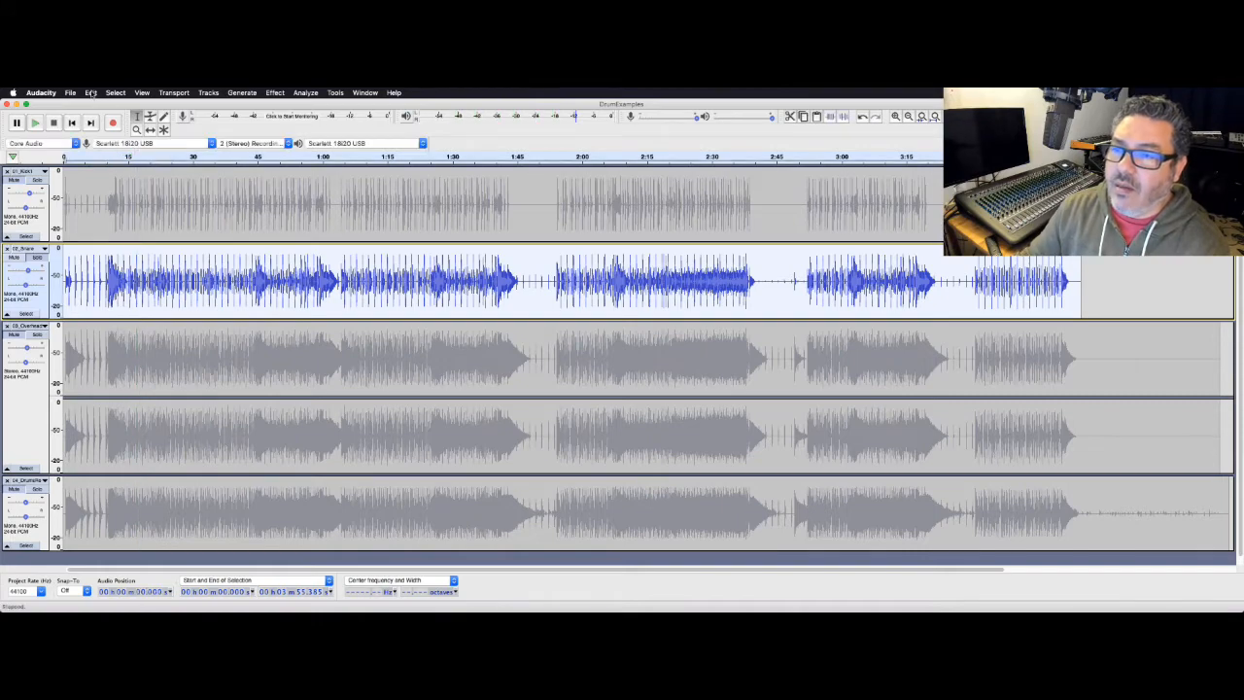
Undo the 200 Hz high-pass filter and listen to the unfiltered snare track soloed from about the 10-second mark.
{"action": "left_click", "coordinate": [91, 93]}
{"action": "left_click", "coordinate": [97, 104]}
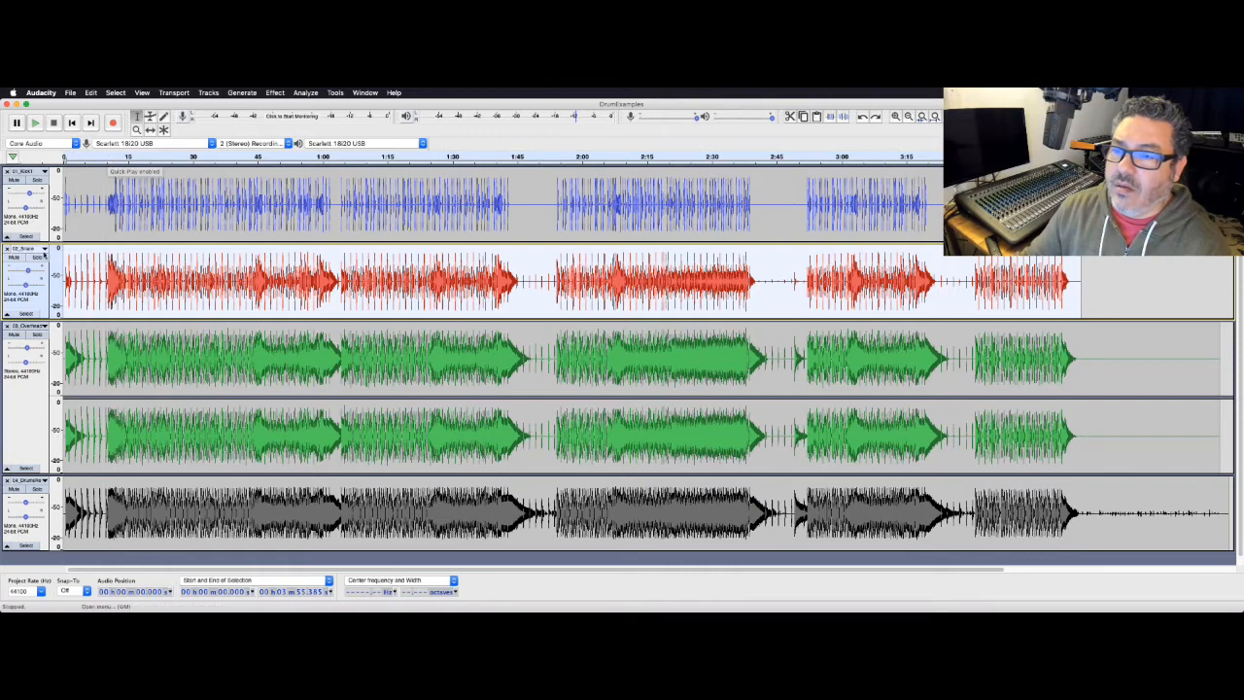
{"action": "left_click", "coordinate": [38, 257]}
{"action": "left_click", "coordinate": [111, 157]}
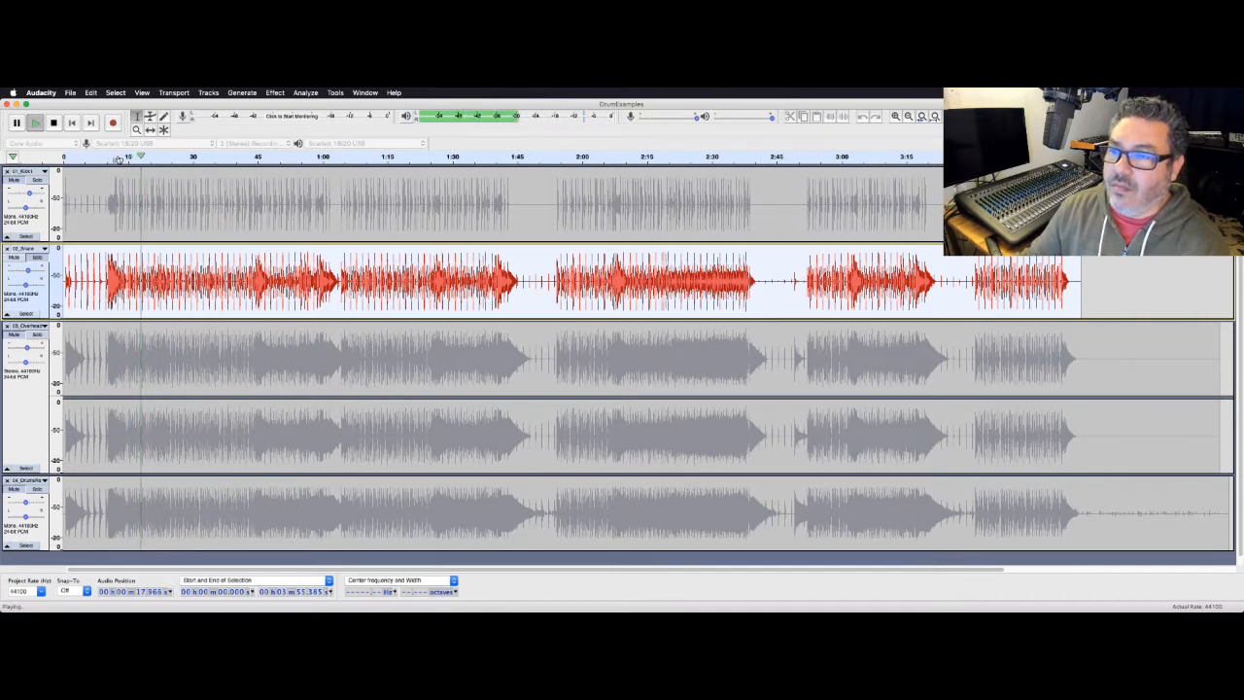
{"action": "key", "text": "space"}
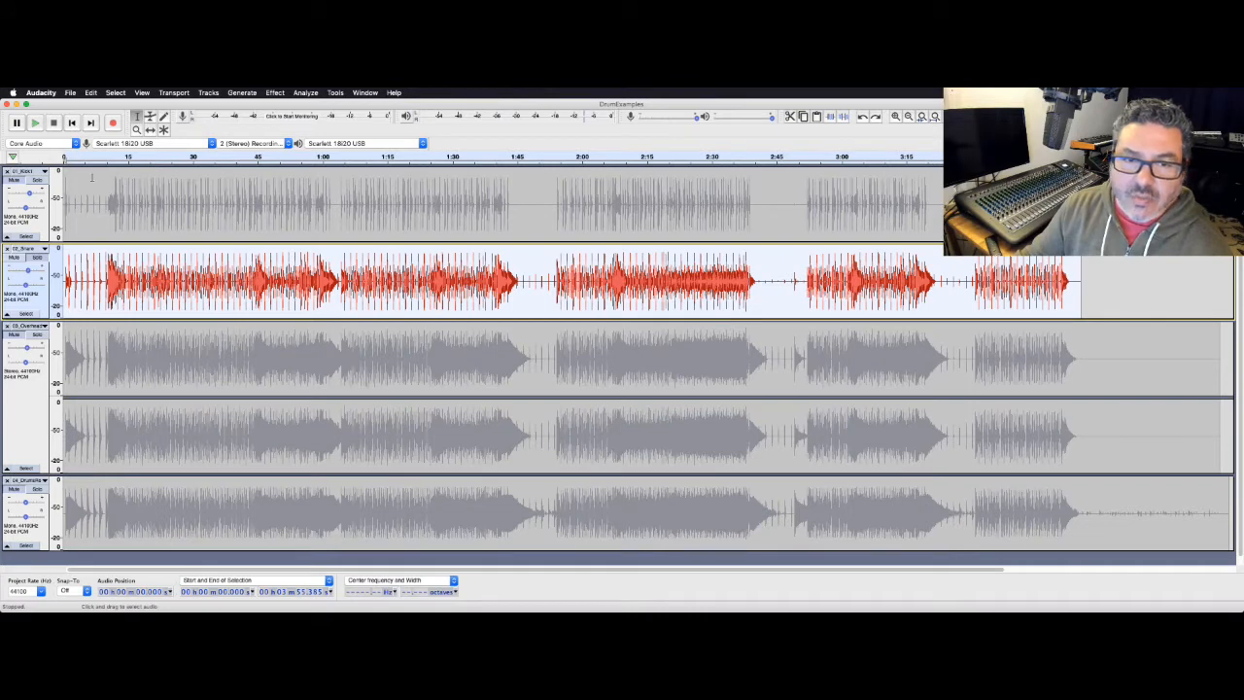
Redo the 200 Hz high-pass filter on the snare track and compare its plotted spectrum with the unfiltered spectrum screenshot.
{"action": "left_click", "coordinate": [115, 93]}
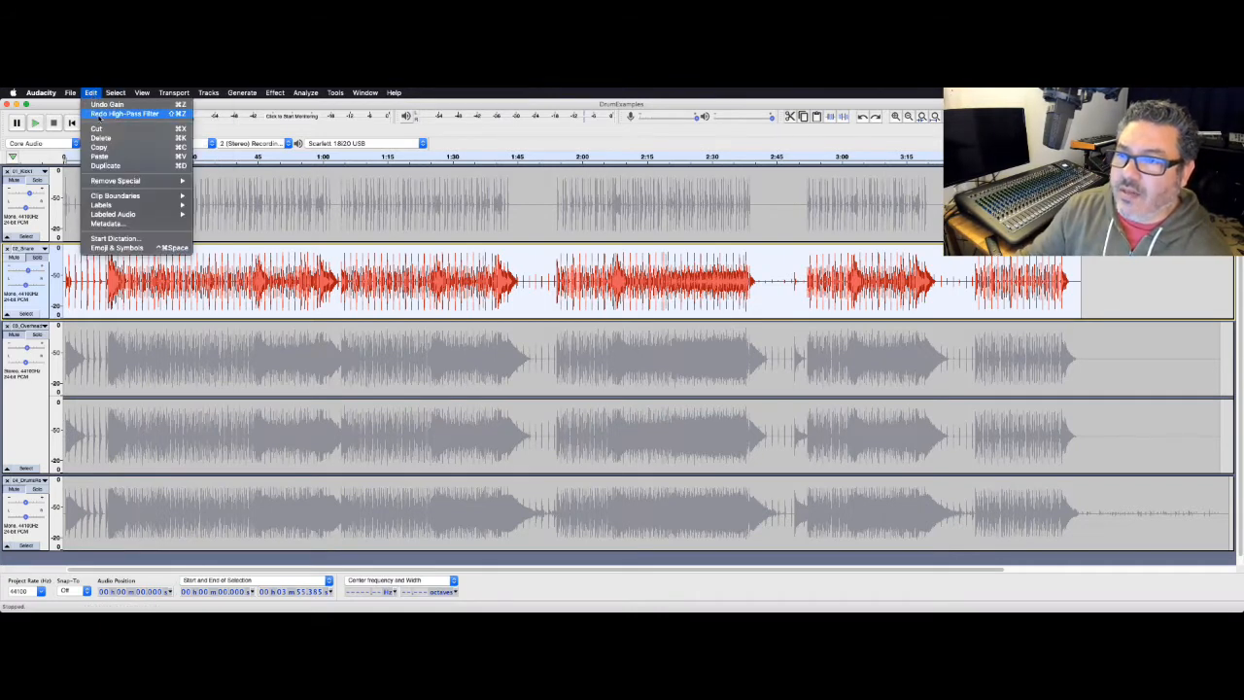
{"action": "left_click", "coordinate": [107, 113]}
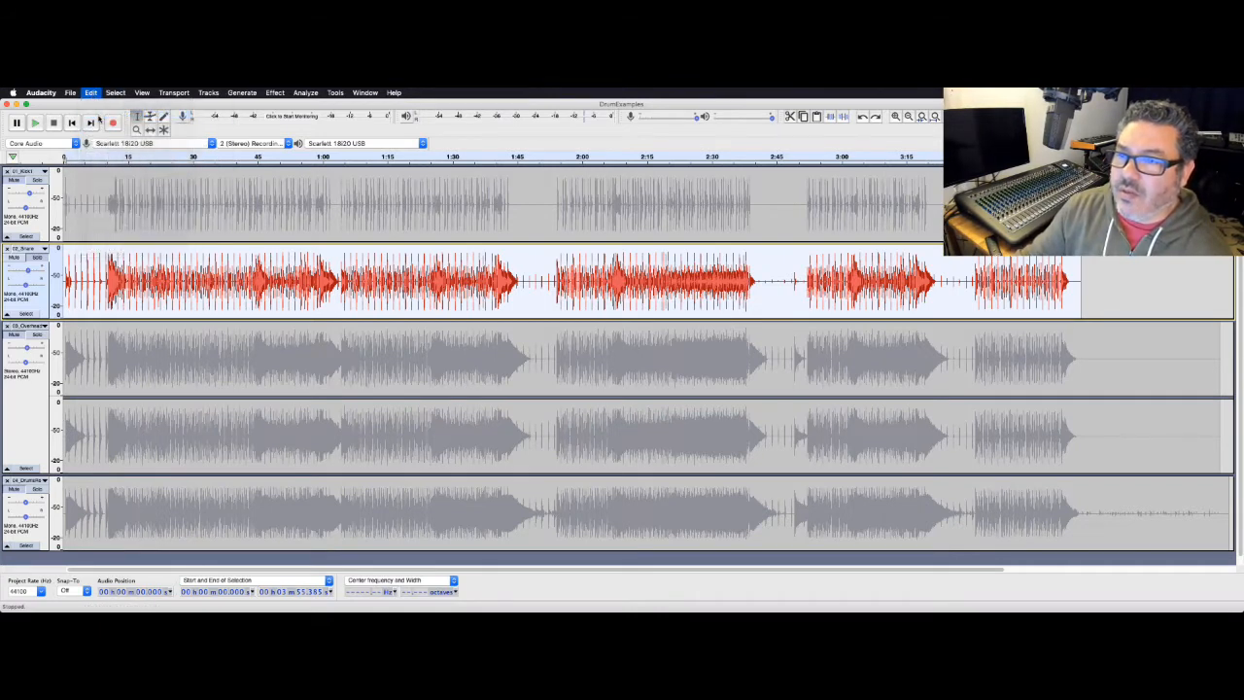
{"action": "left_click", "coordinate": [305, 93]}
{"action": "left_click", "coordinate": [322, 128]}
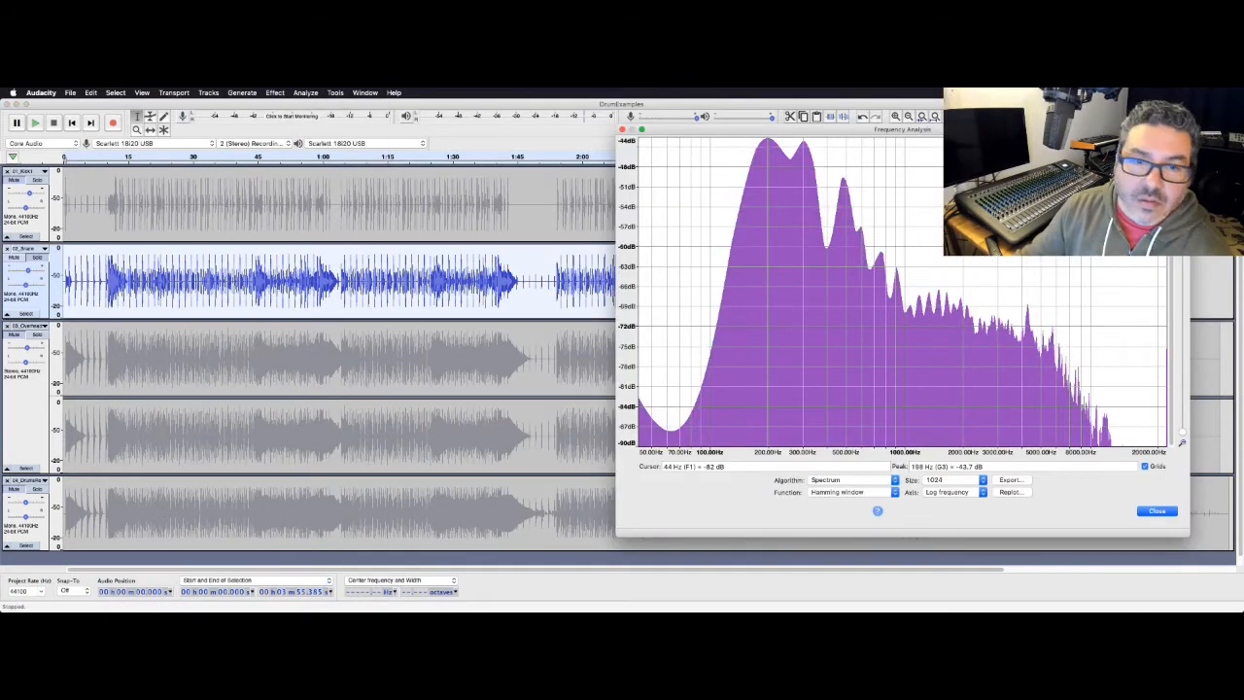
{"action": "left_click_drag", "start_coordinate": [0, 165], "coordinate": [211, 127]}
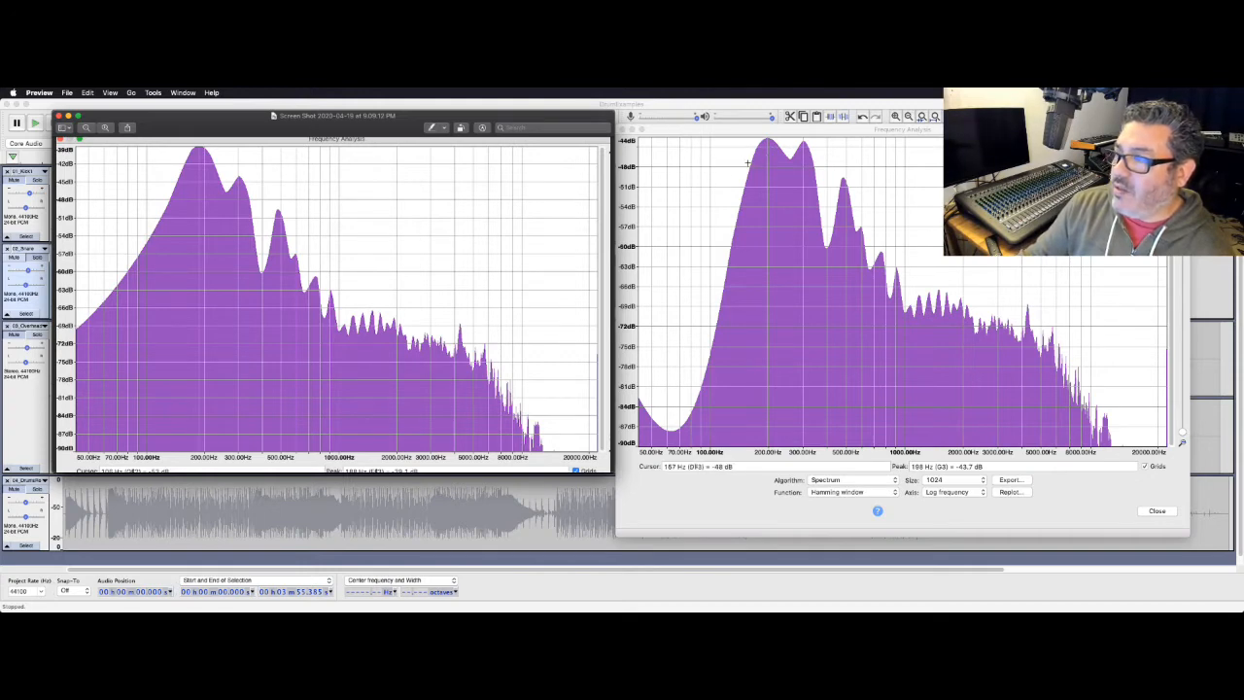
Close the spectrum plot and the reference screenshot, and undo the 200 Hz high-pass filter on the snare track.
{"action": "left_click", "coordinate": [622, 129]}
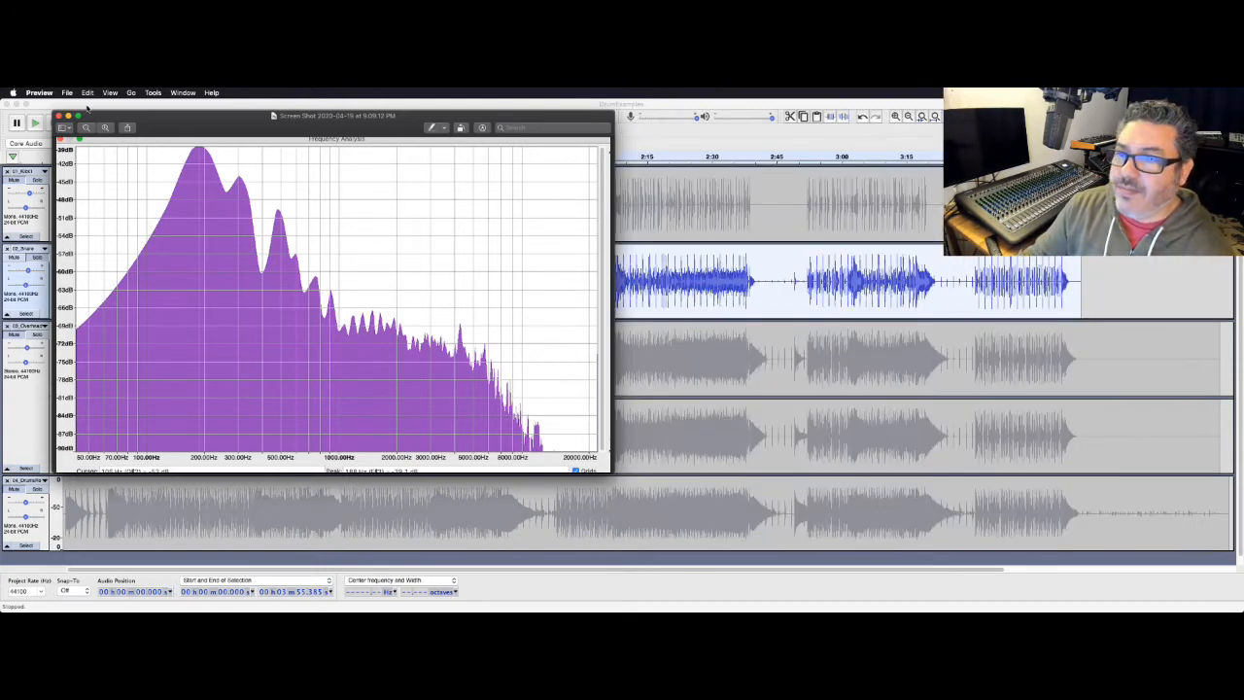
{"action": "left_click", "coordinate": [58, 116]}
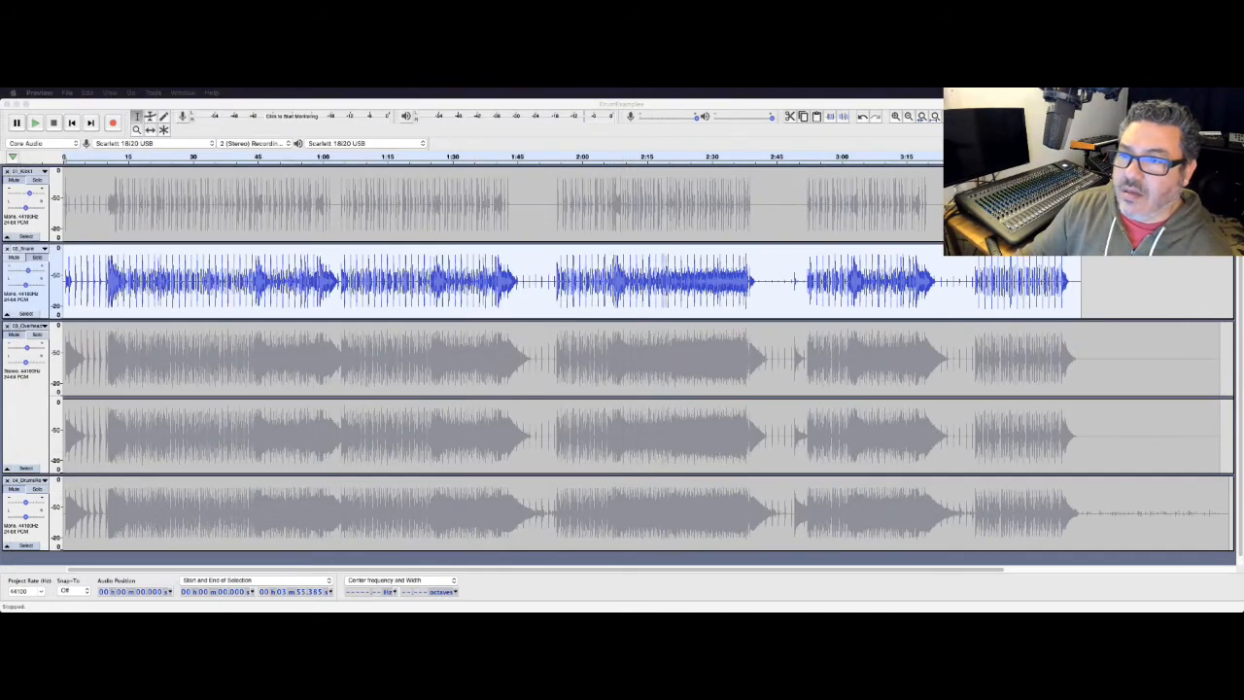
{"action": "left_click", "coordinate": [89, 92]}
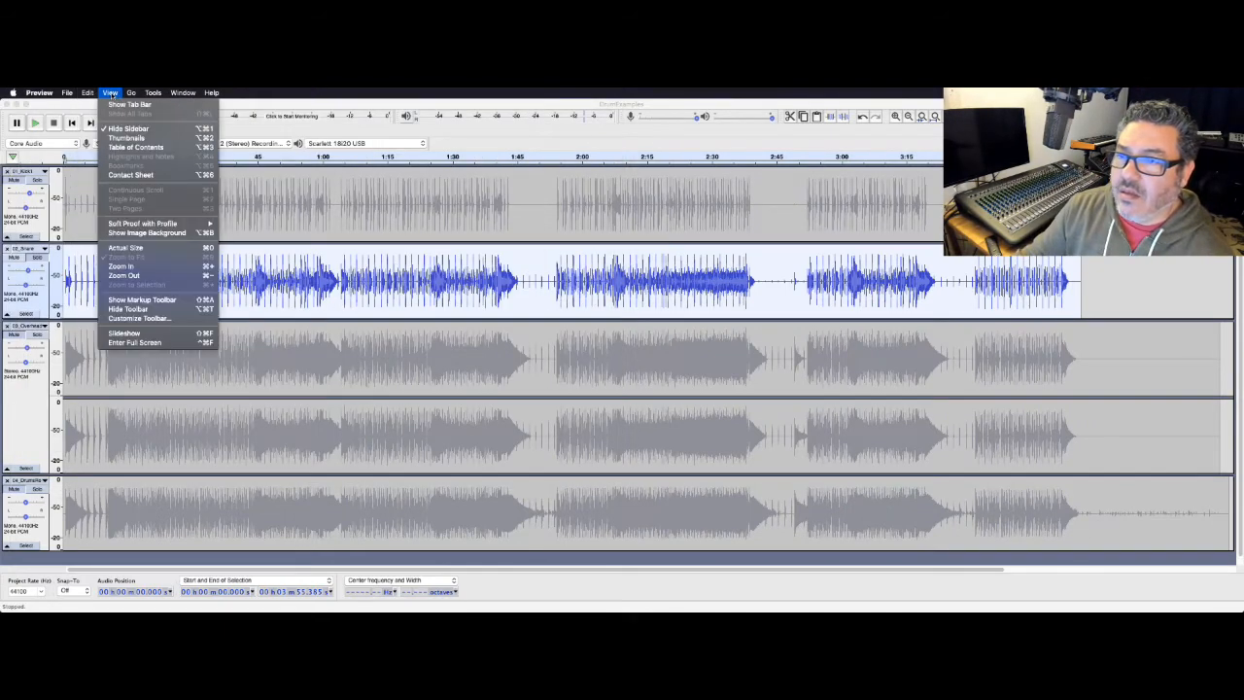
{"action": "left_click", "coordinate": [383, 104]}
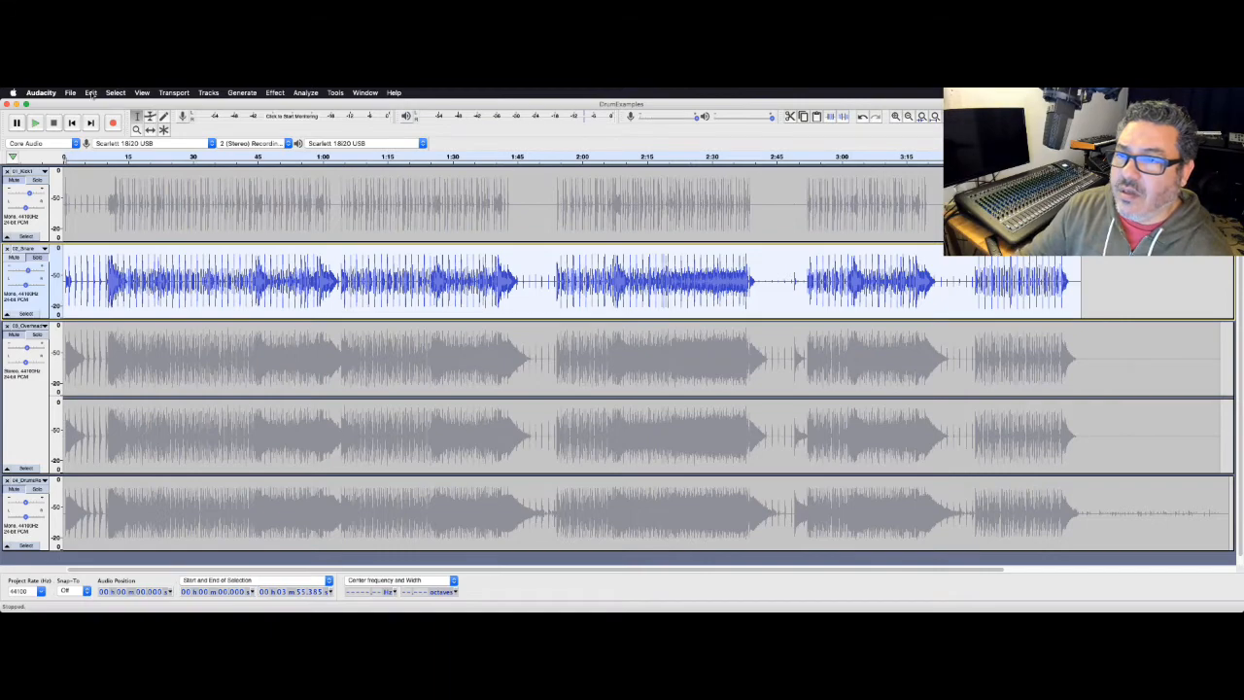
{"action": "left_click", "coordinate": [91, 93]}
{"action": "left_click", "coordinate": [98, 105]}
Apply a High-Pass Filter to the snare track at 170 Hz with a 48 dB roll-off.
{"action": "left_click", "coordinate": [275, 92]}
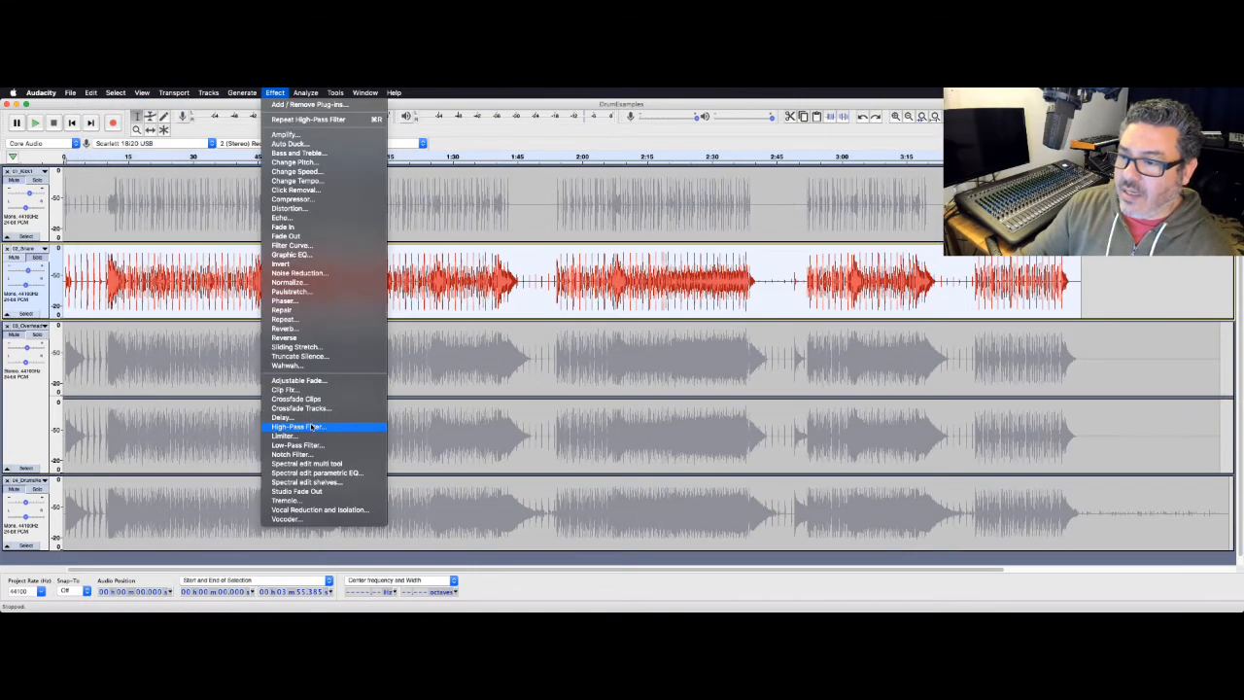
{"action": "left_click", "coordinate": [301, 425]}
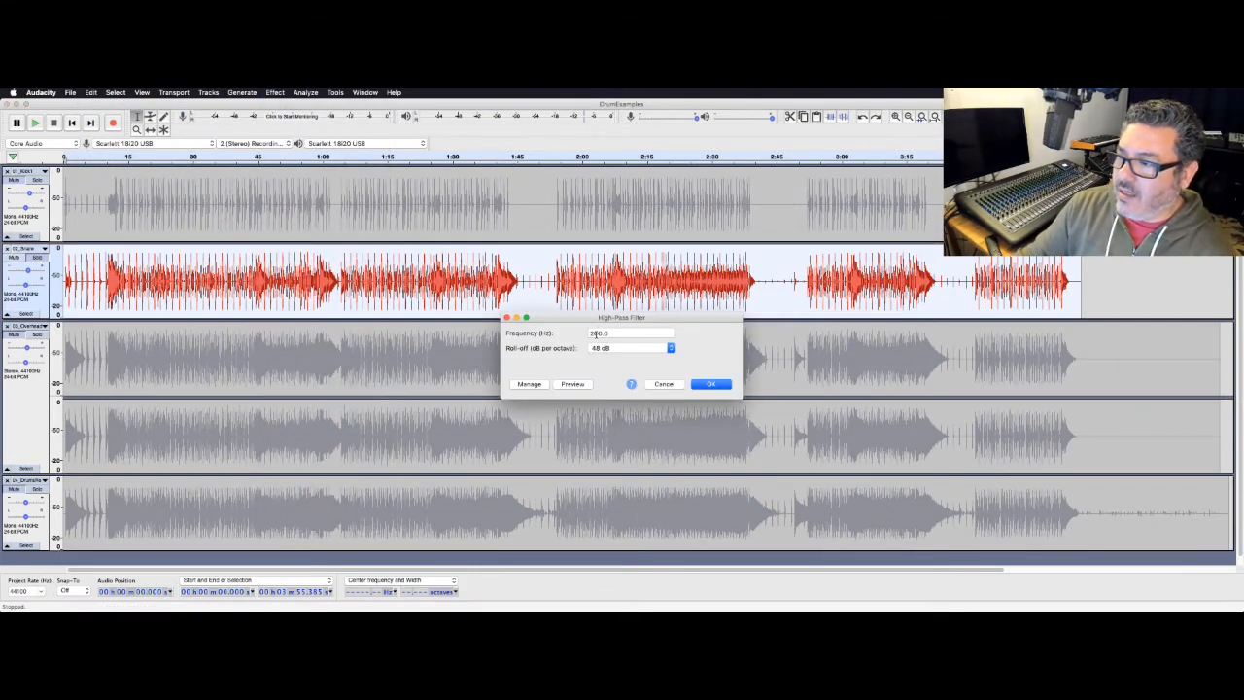
{"action": "left_click", "coordinate": [594, 332]}
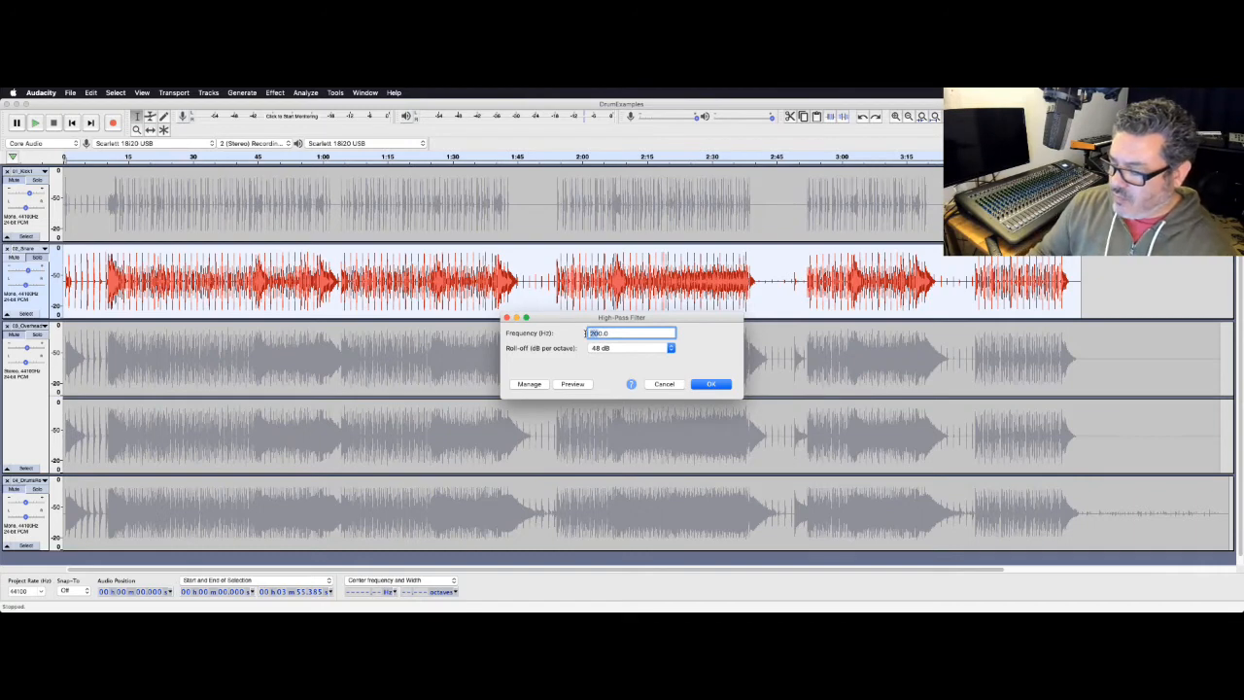
{"action": "type", "text": "100.0"}
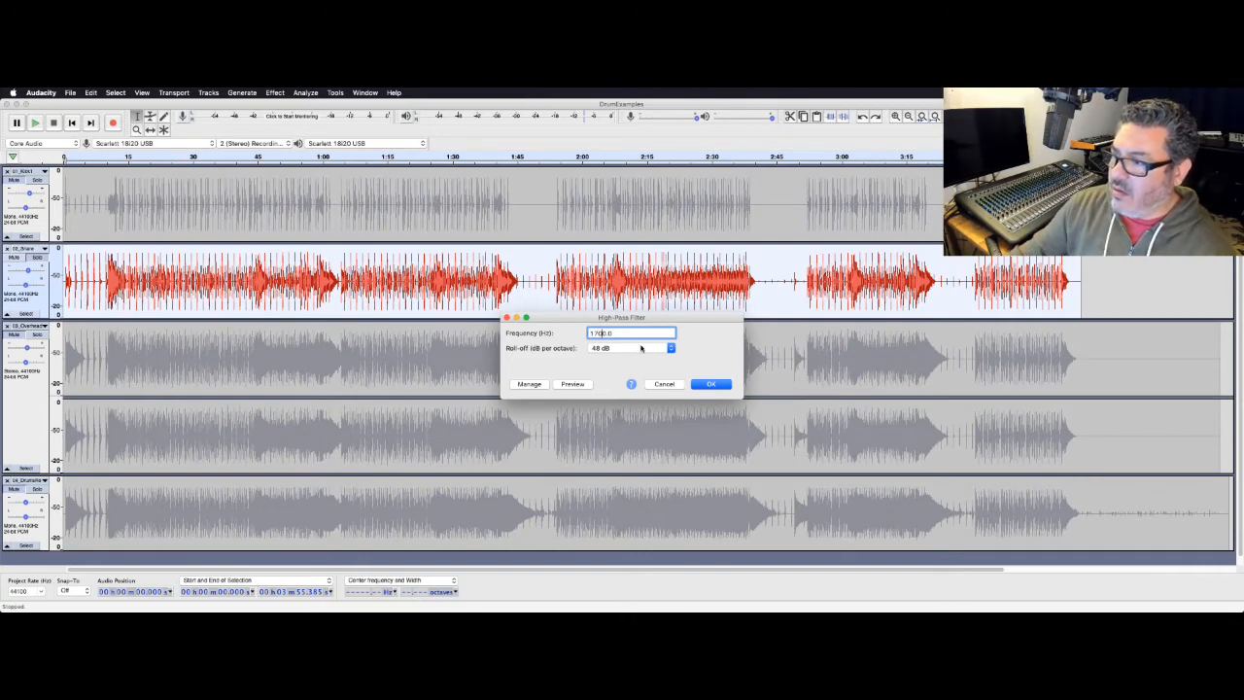
{"action": "key", "text": "BackSpace"}
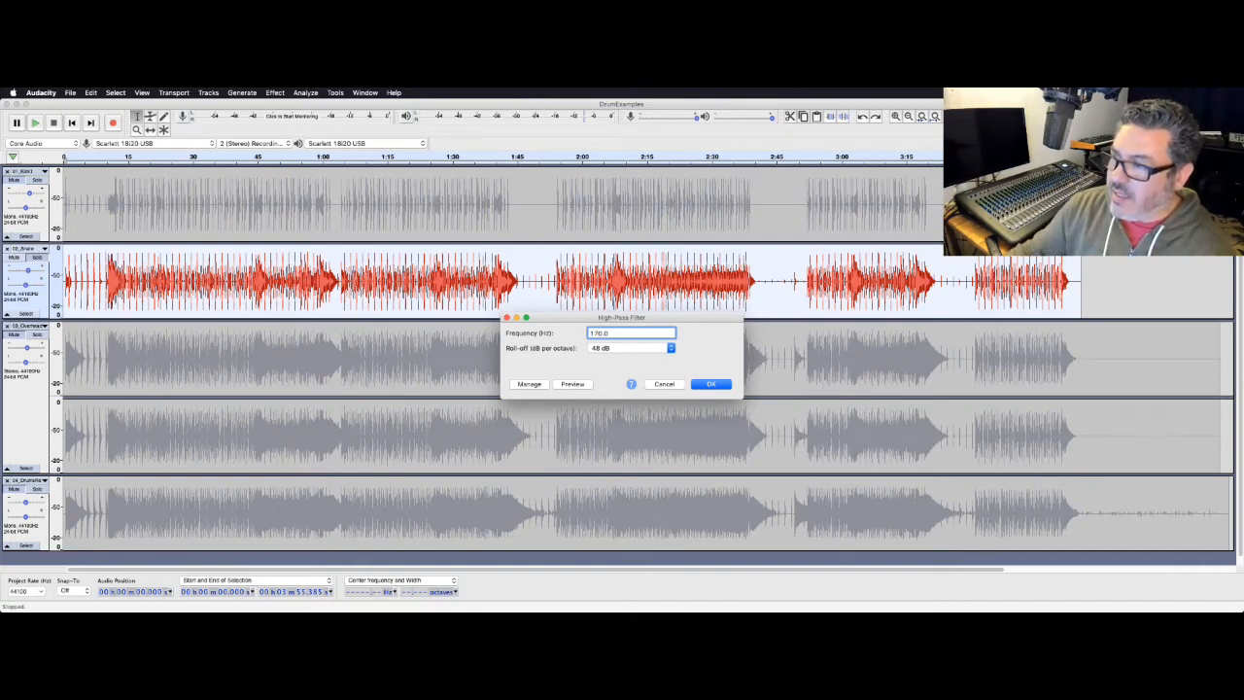
{"action": "left_click", "coordinate": [715, 384]}
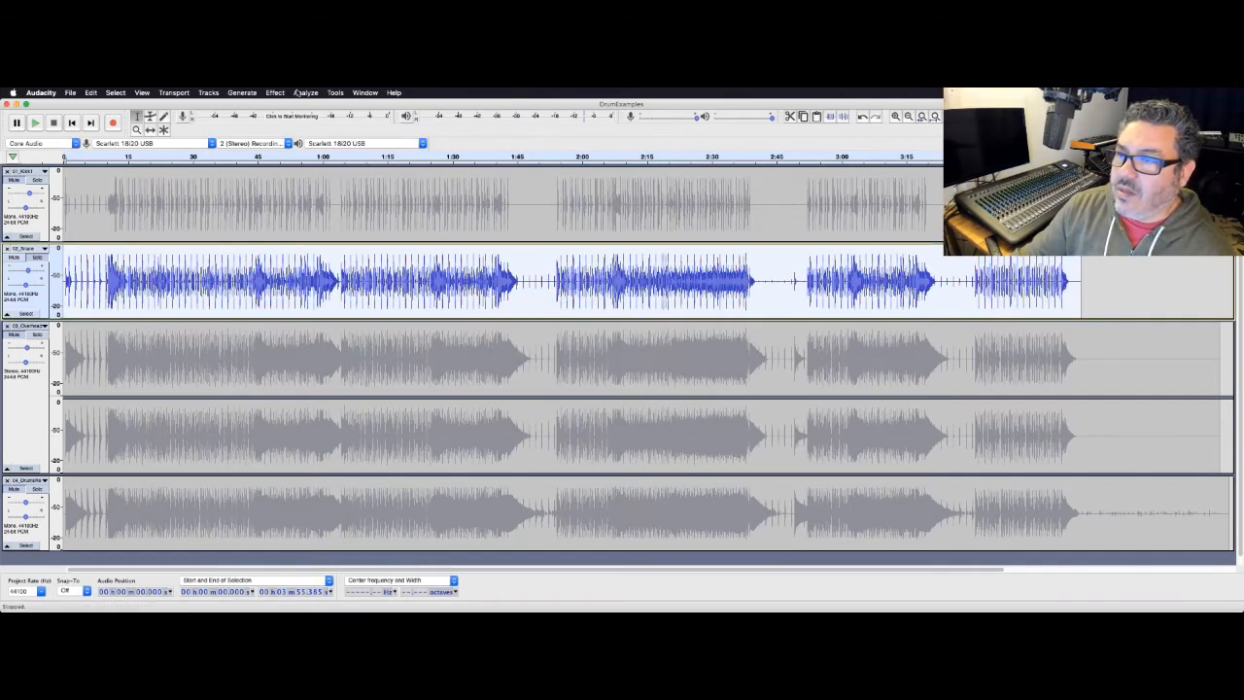
Plot the filtered snare's spectrum, compare it with the unfiltered spectrum screenshot, and close both windows.
{"action": "left_click", "coordinate": [296, 93]}
{"action": "left_click", "coordinate": [316, 133]}
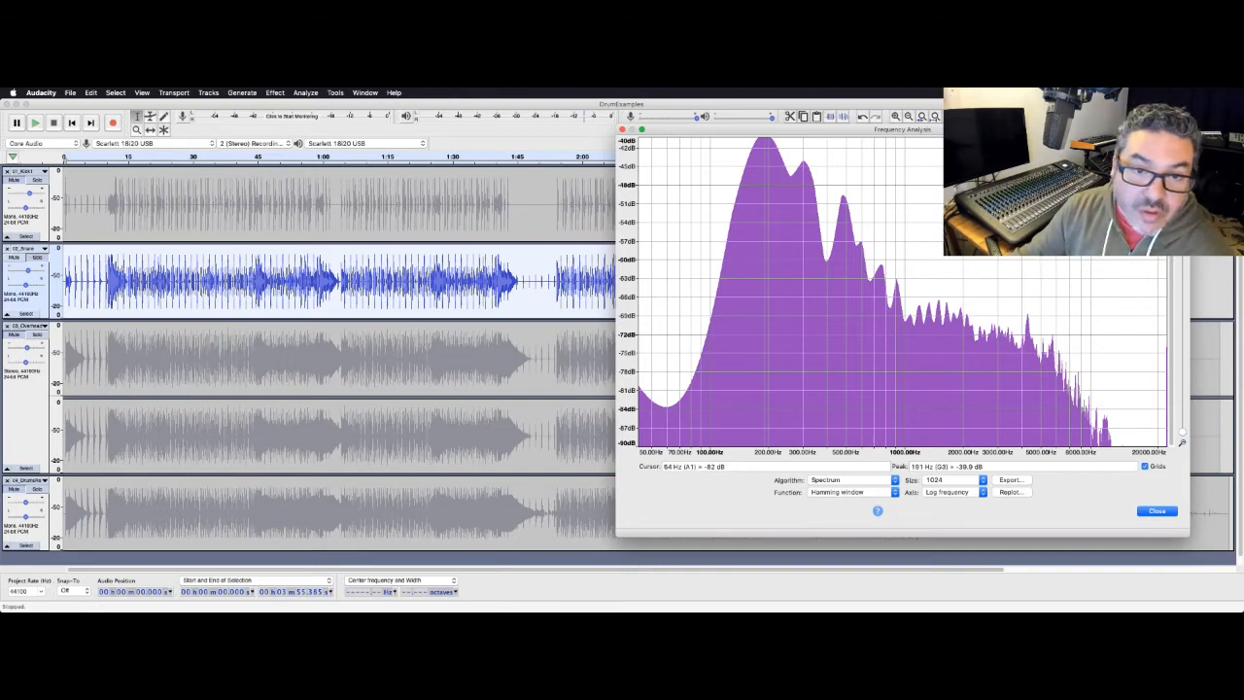
{"action": "left_click_drag", "start_coordinate": [0, 139], "coordinate": [192, 117]}
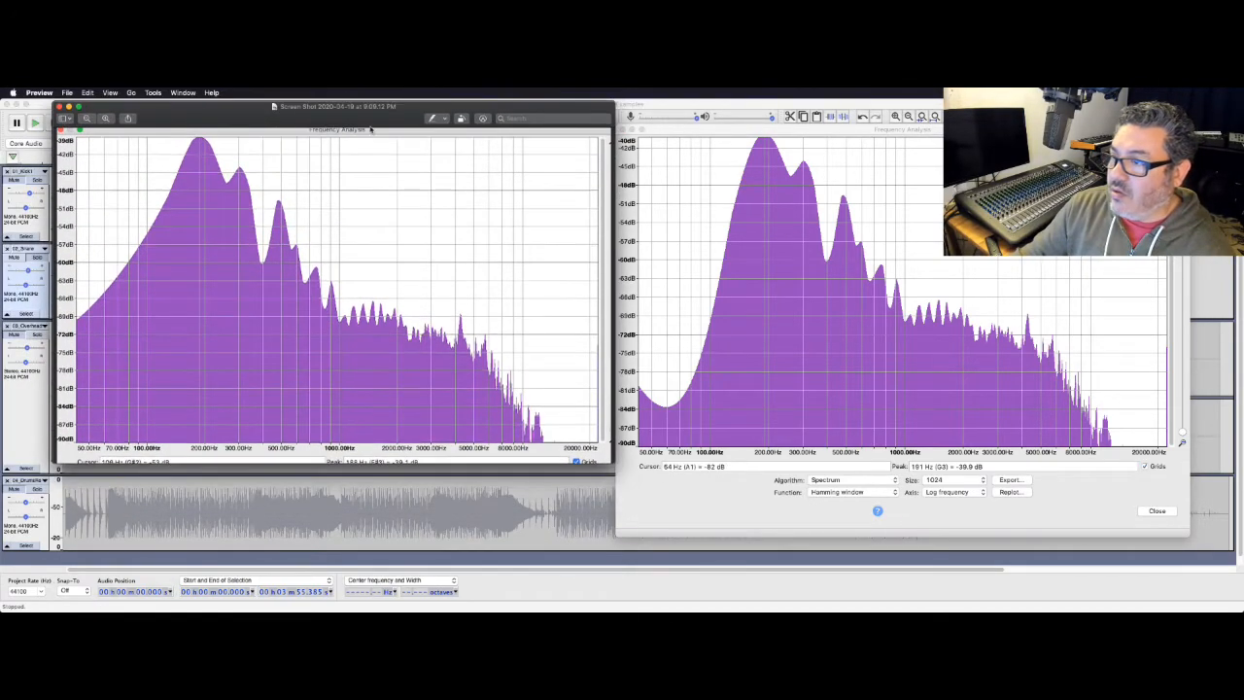
{"action": "left_click_drag", "start_coordinate": [529, 107], "coordinate": [527, 116]}
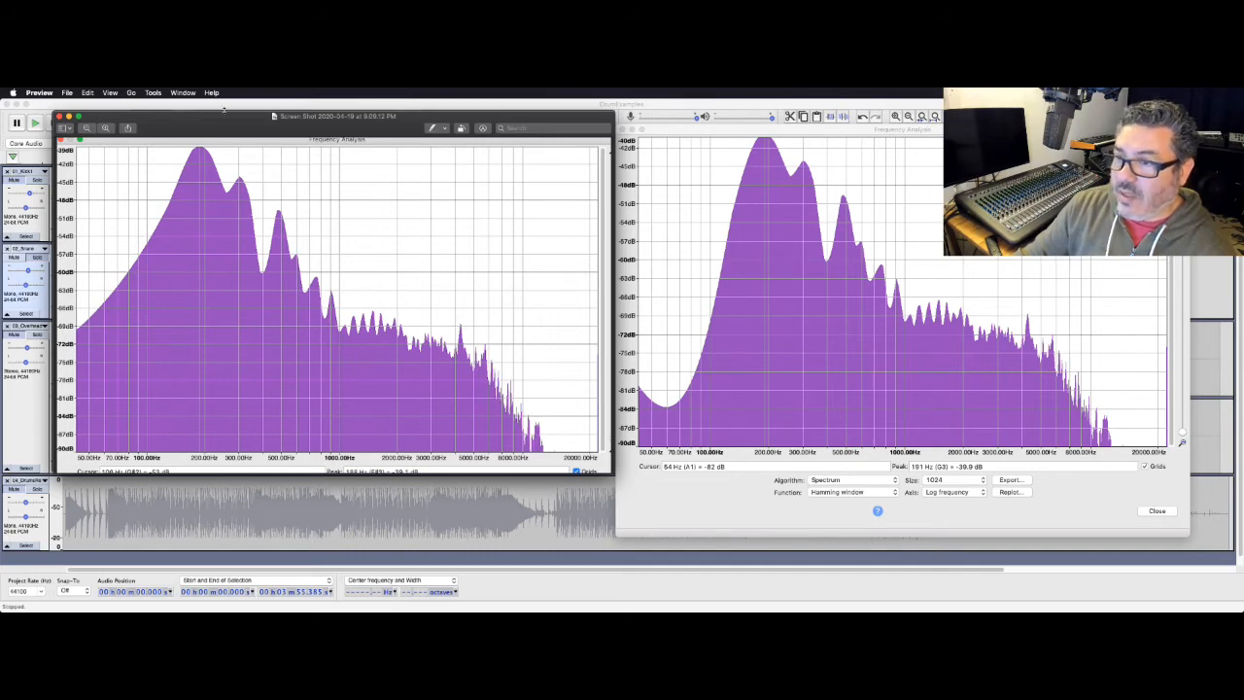
{"action": "key", "text": "super+w"}
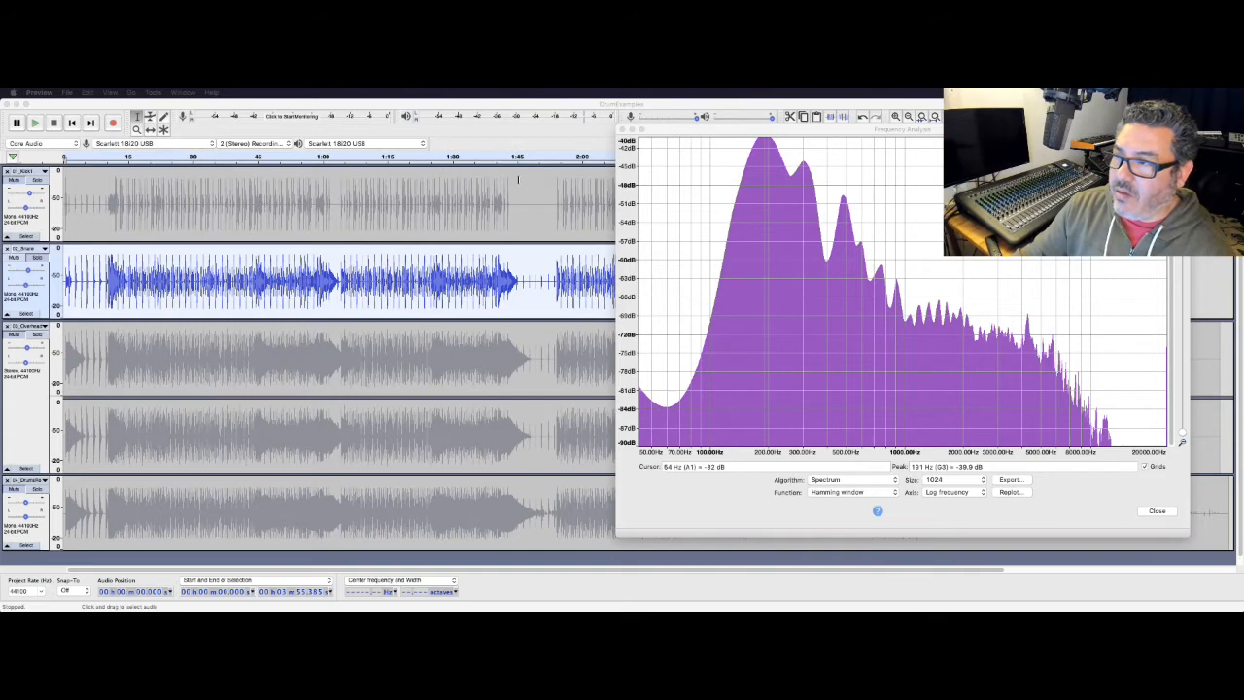
{"action": "left_click", "coordinate": [623, 133]}
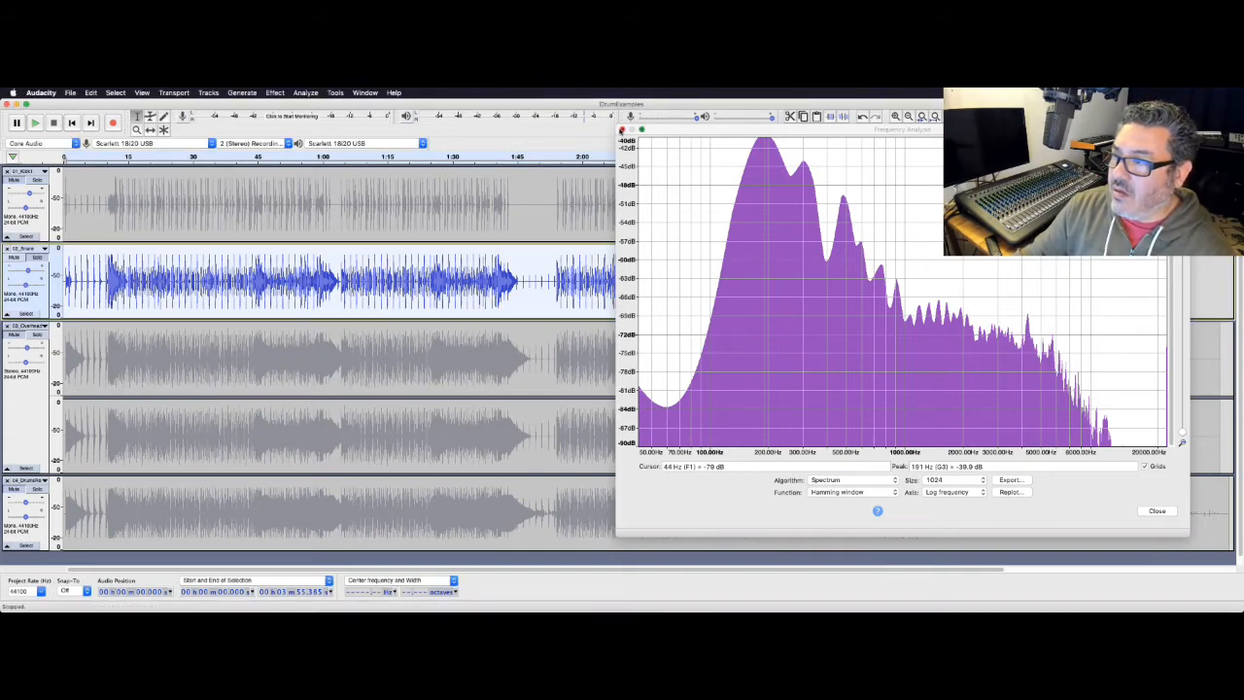
{"action": "left_click", "coordinate": [622, 130]}
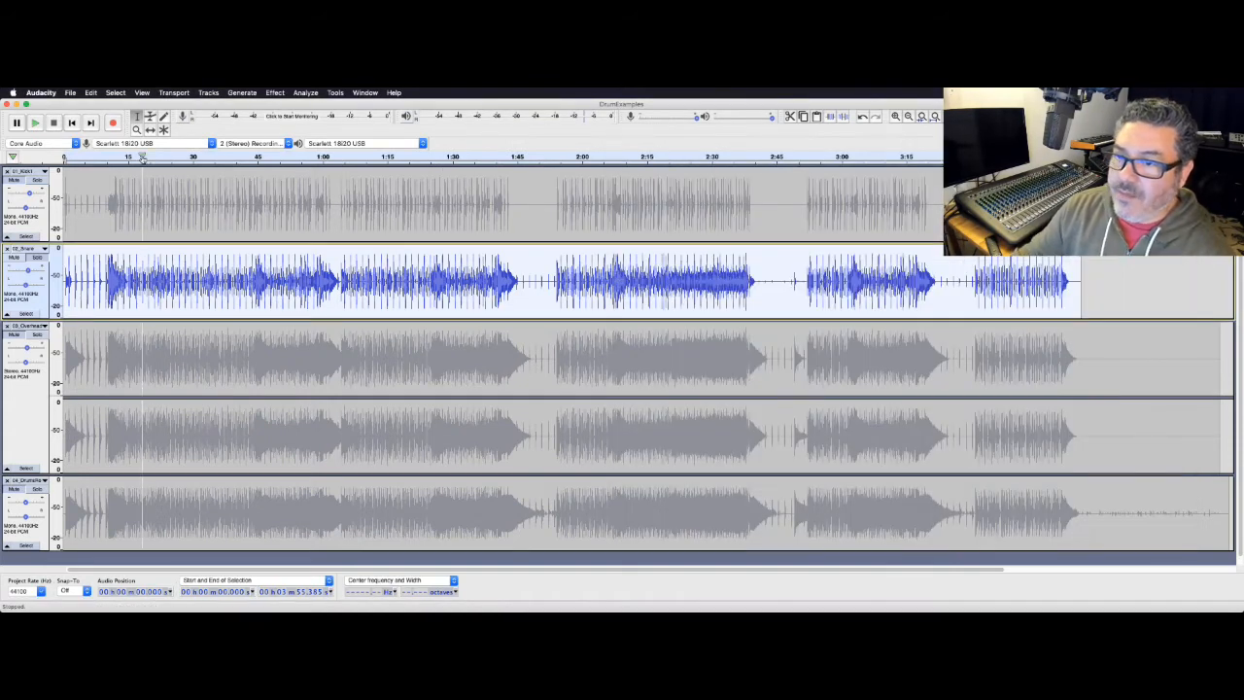
Listen to the soloed snare track with the 170 Hz filter from about the 9-second mark.
{"action": "left_click", "coordinate": [90, 93]}
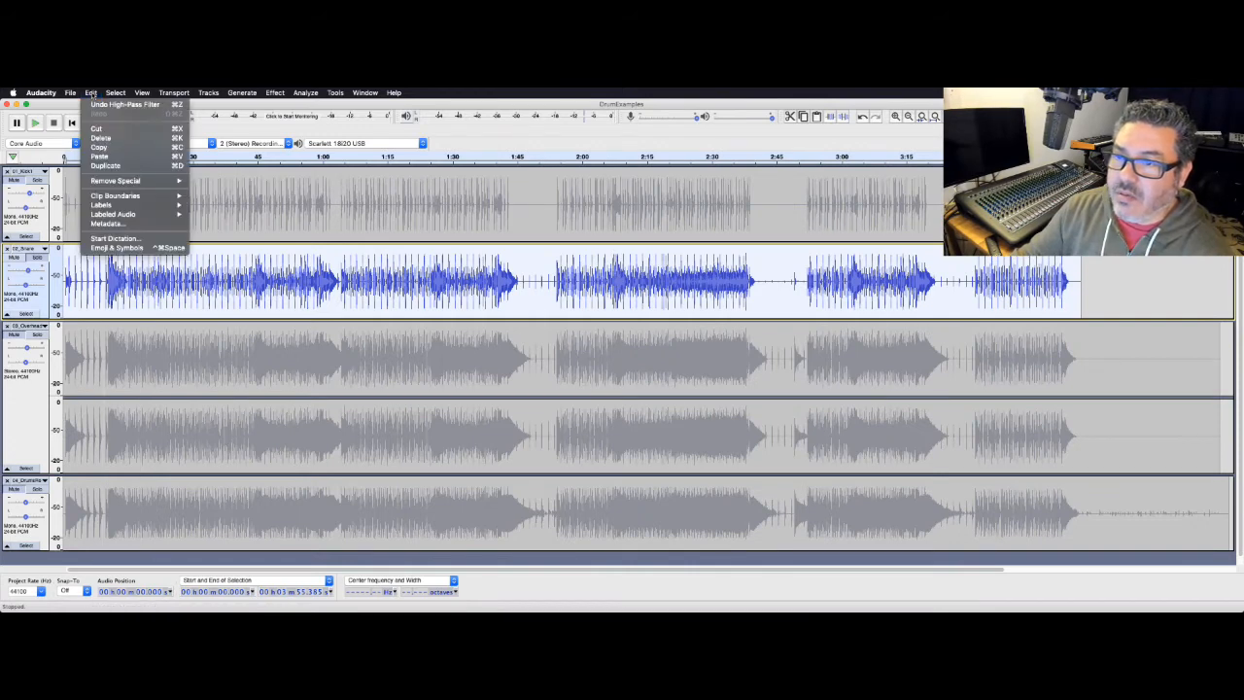
{"action": "left_click", "coordinate": [105, 156]}
{"action": "left_click", "coordinate": [105, 156]}
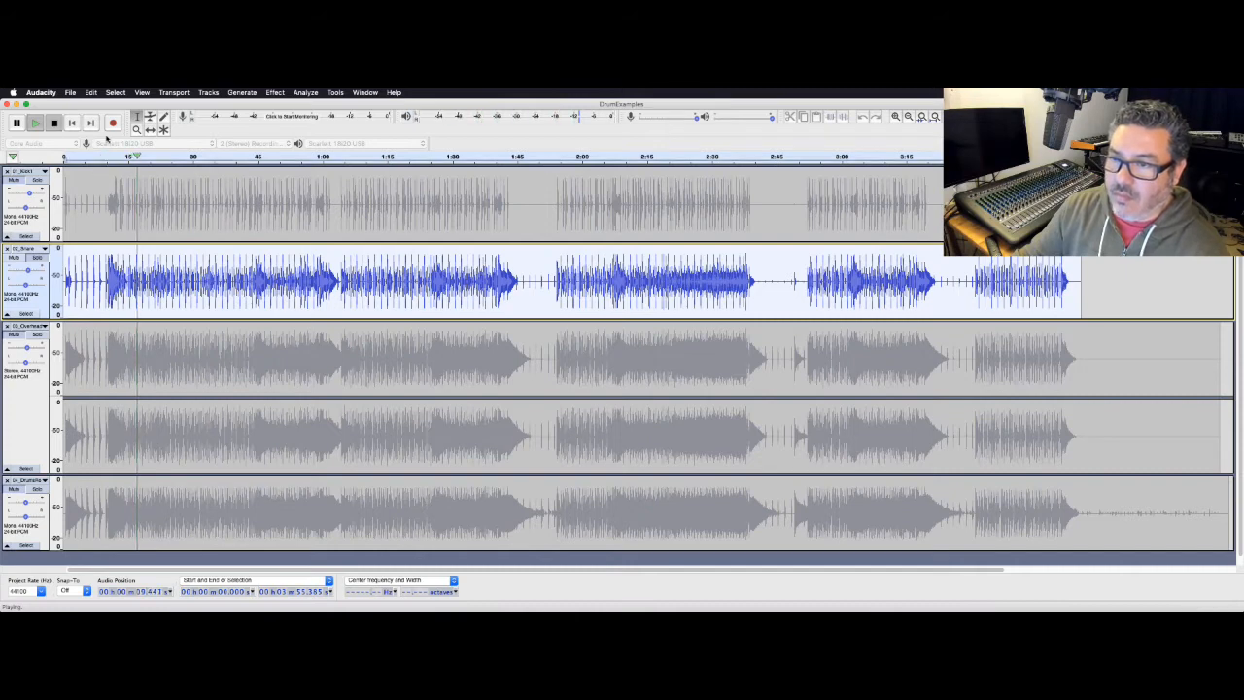
{"action": "left_click", "coordinate": [53, 122]}
Undo the 170 Hz high-pass filter to listen to the unfiltered snare from about the 9-second mark, and redo the filter.
{"action": "left_click", "coordinate": [90, 92]}
{"action": "left_click", "coordinate": [101, 105]}
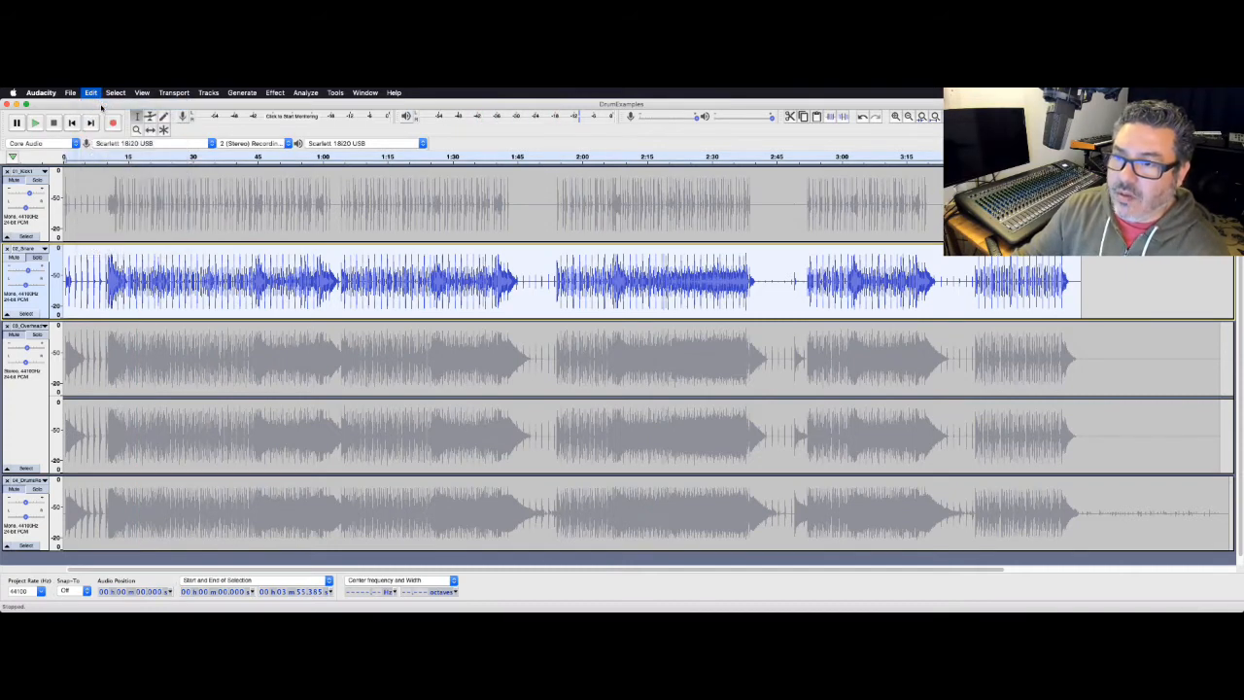
{"action": "left_click", "coordinate": [103, 155]}
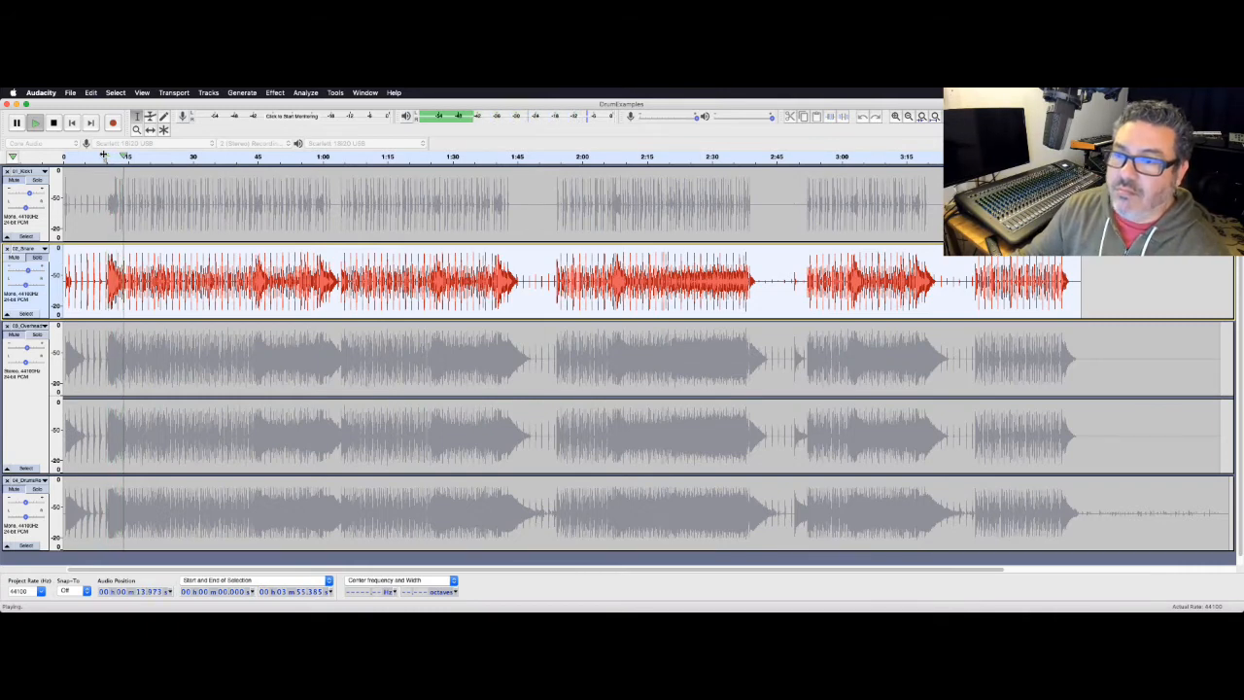
{"action": "key", "text": "space"}
{"action": "left_click", "coordinate": [91, 92]}
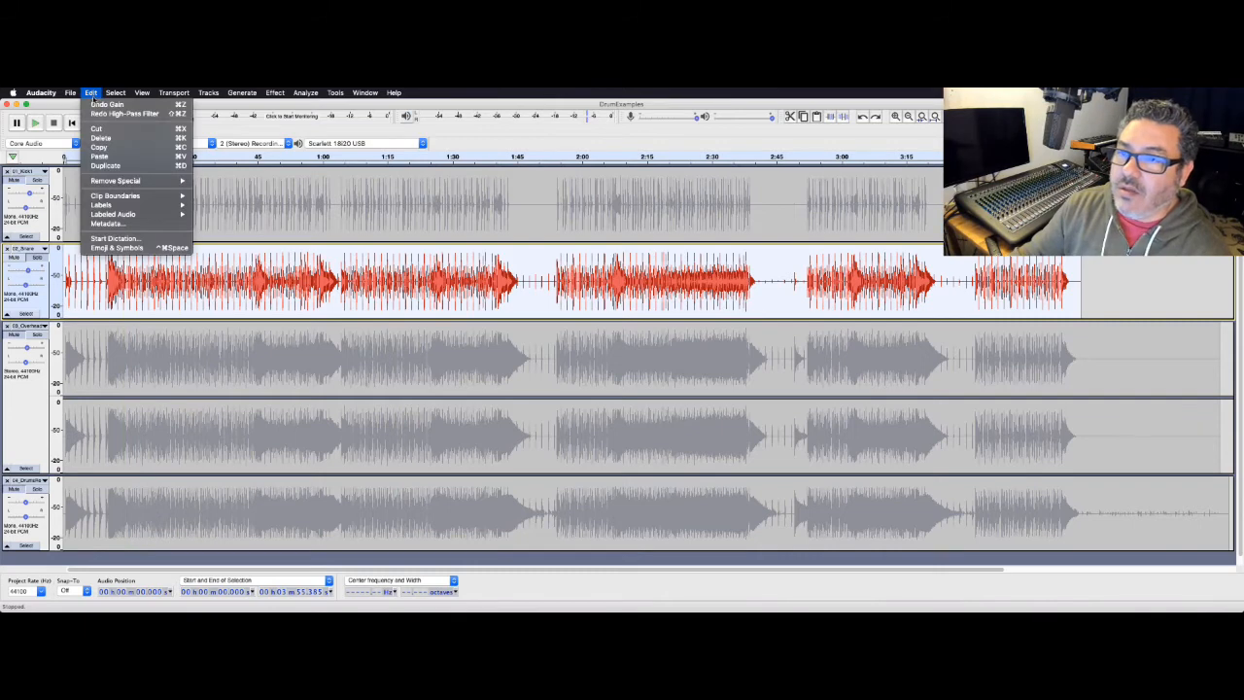
{"action": "left_click", "coordinate": [107, 114]}
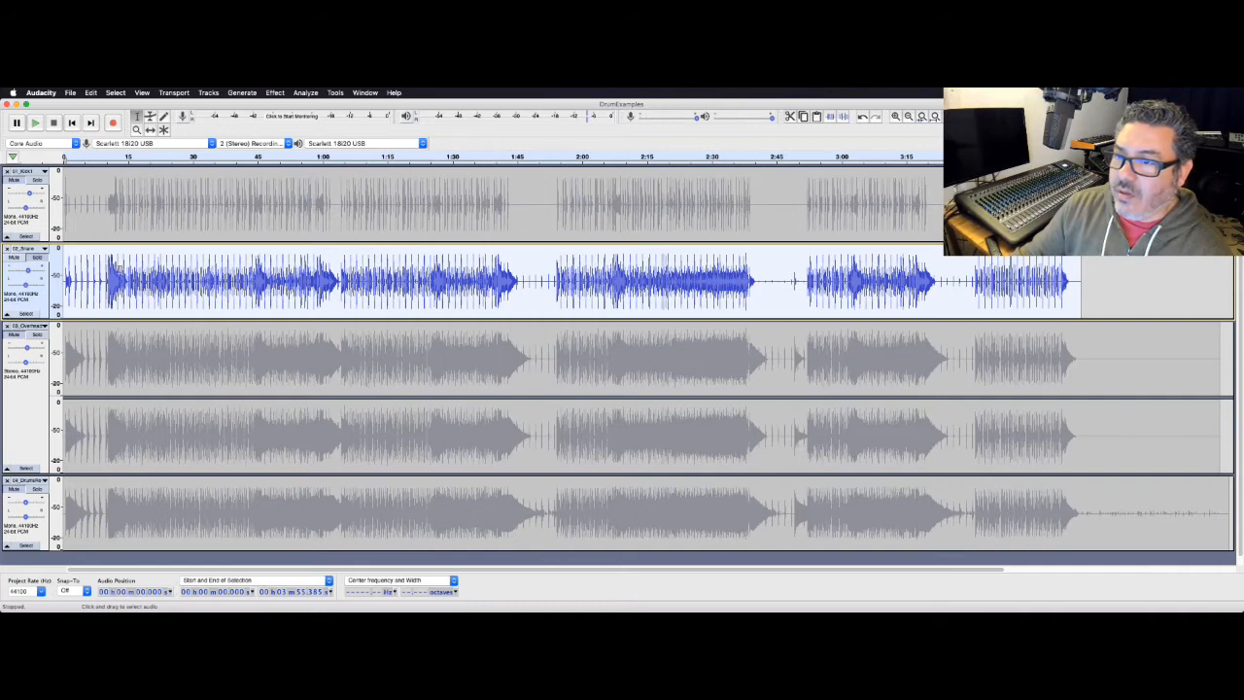
Plot the spectrum of the snare track with the 170 Hz filter restored, and close the plot.
{"action": "left_click", "coordinate": [305, 93]}
{"action": "left_click", "coordinate": [335, 139]}
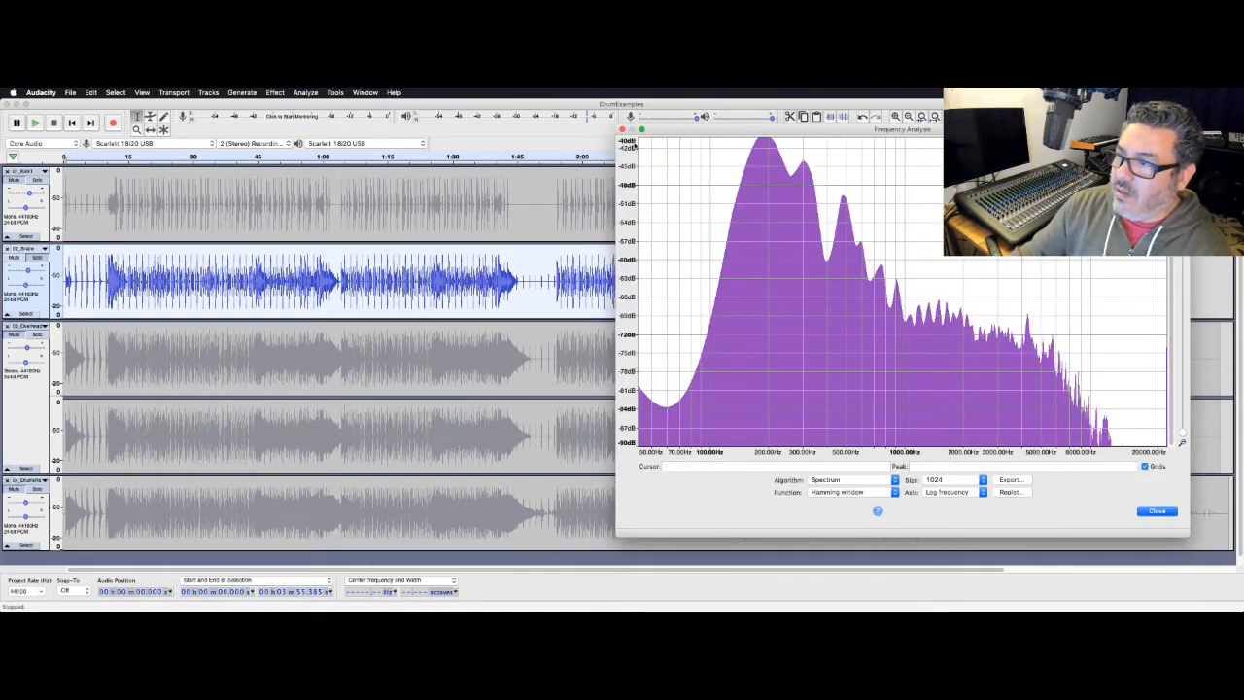
{"action": "left_click", "coordinate": [623, 129]}
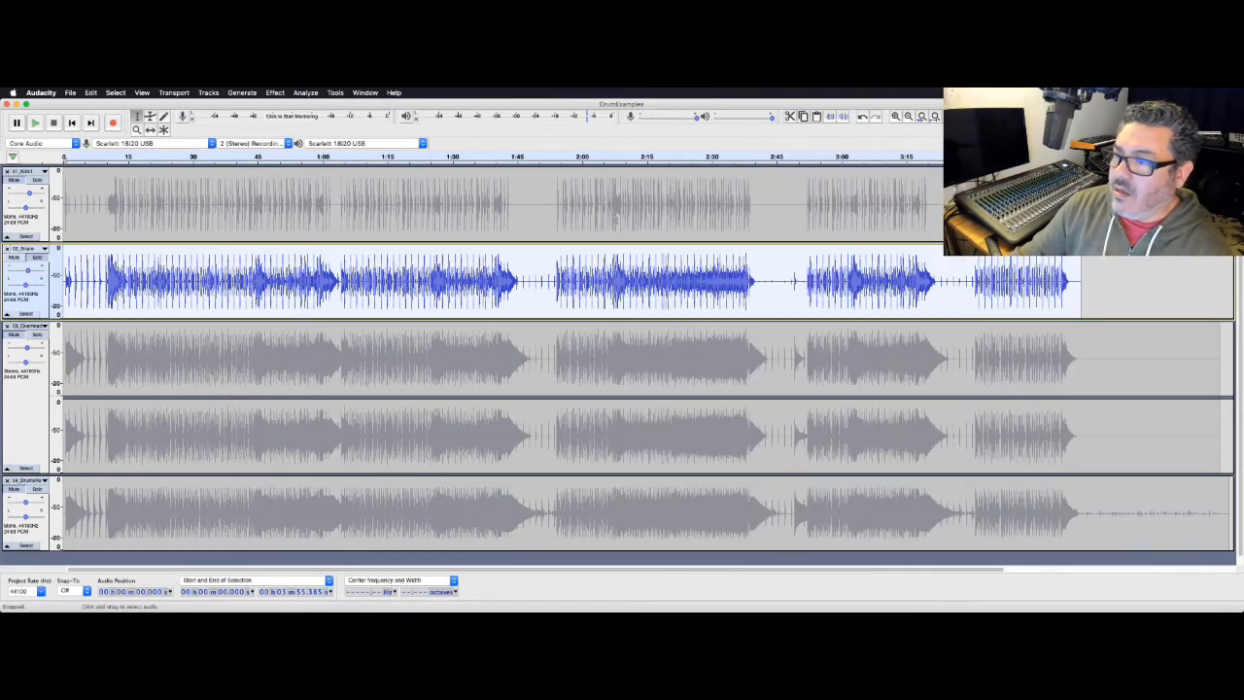
Turn off solo on the snare track and listen to it together with all the other drum tracks.
{"action": "left_click", "coordinate": [38, 257]}
{"action": "key", "text": "space"}
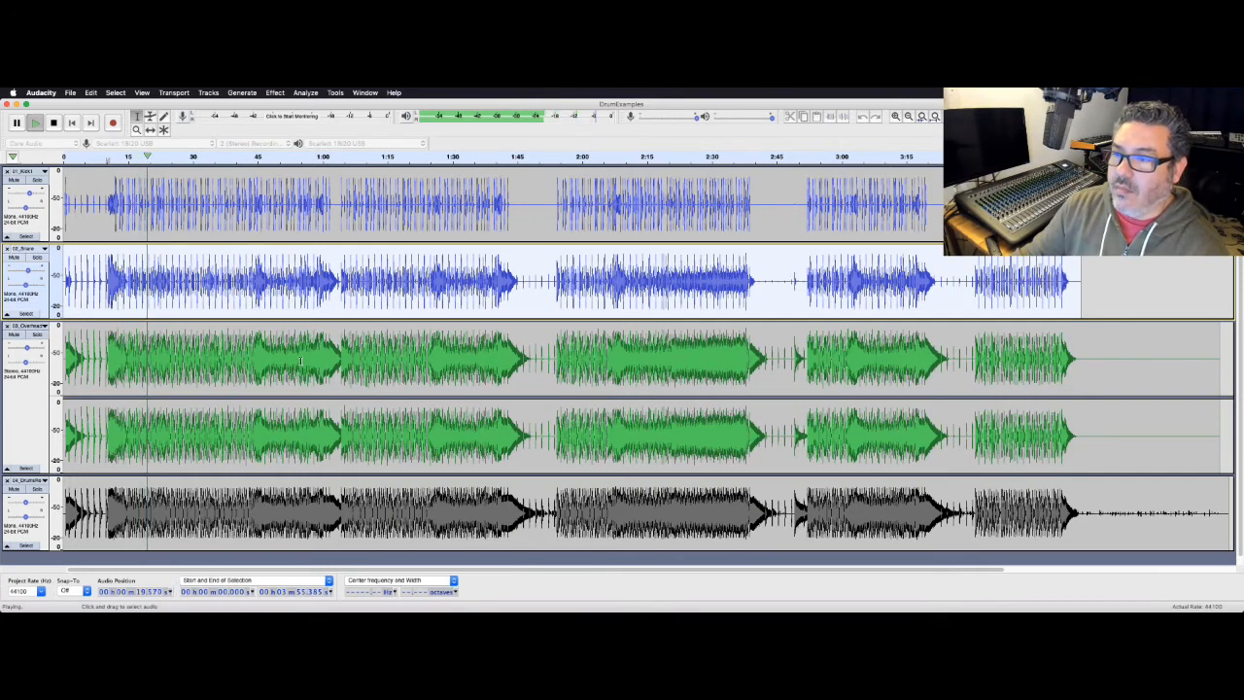
{"action": "key", "text": "space"}
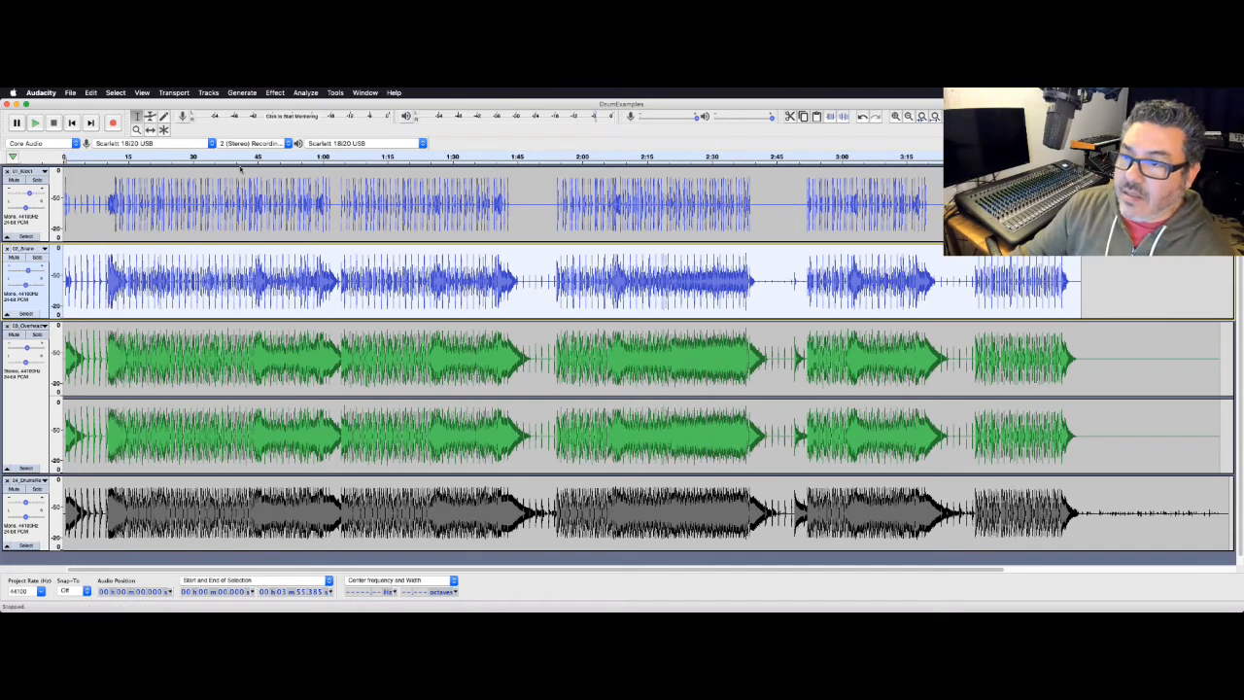
Apply a Graphic EQ to the snare track with the high-frequency bands boosted and the lower bands flat.
{"action": "left_click", "coordinate": [275, 92]}
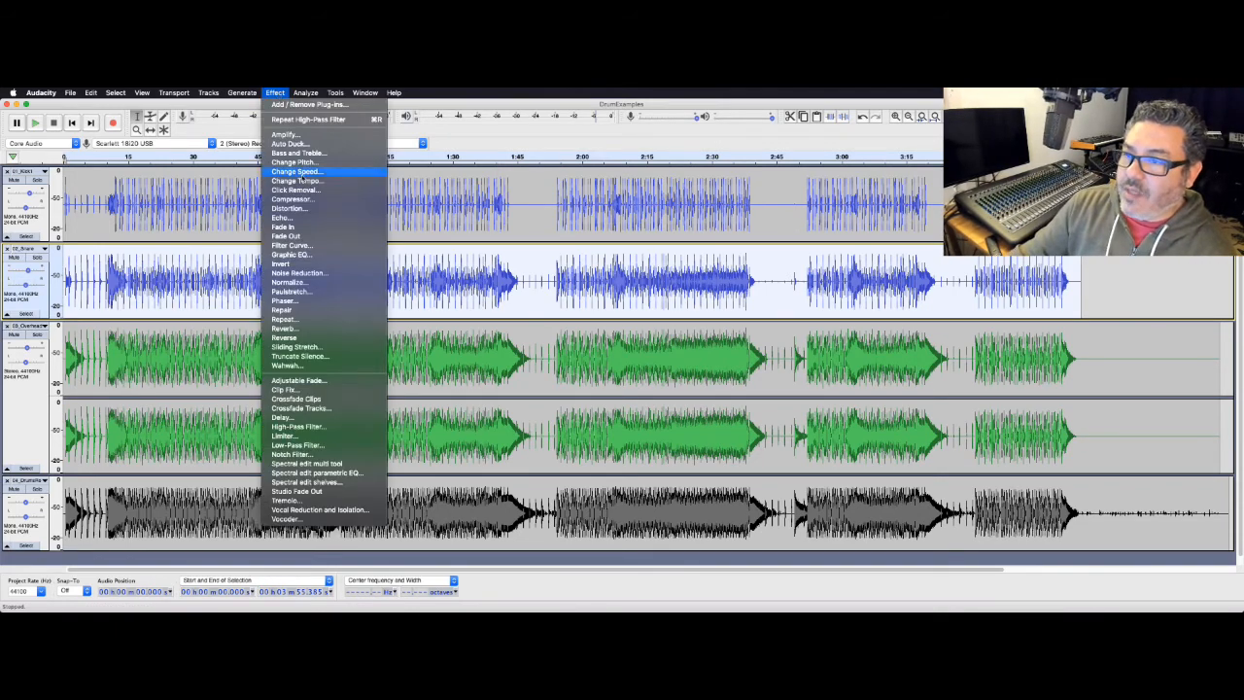
{"action": "left_click", "coordinate": [302, 255]}
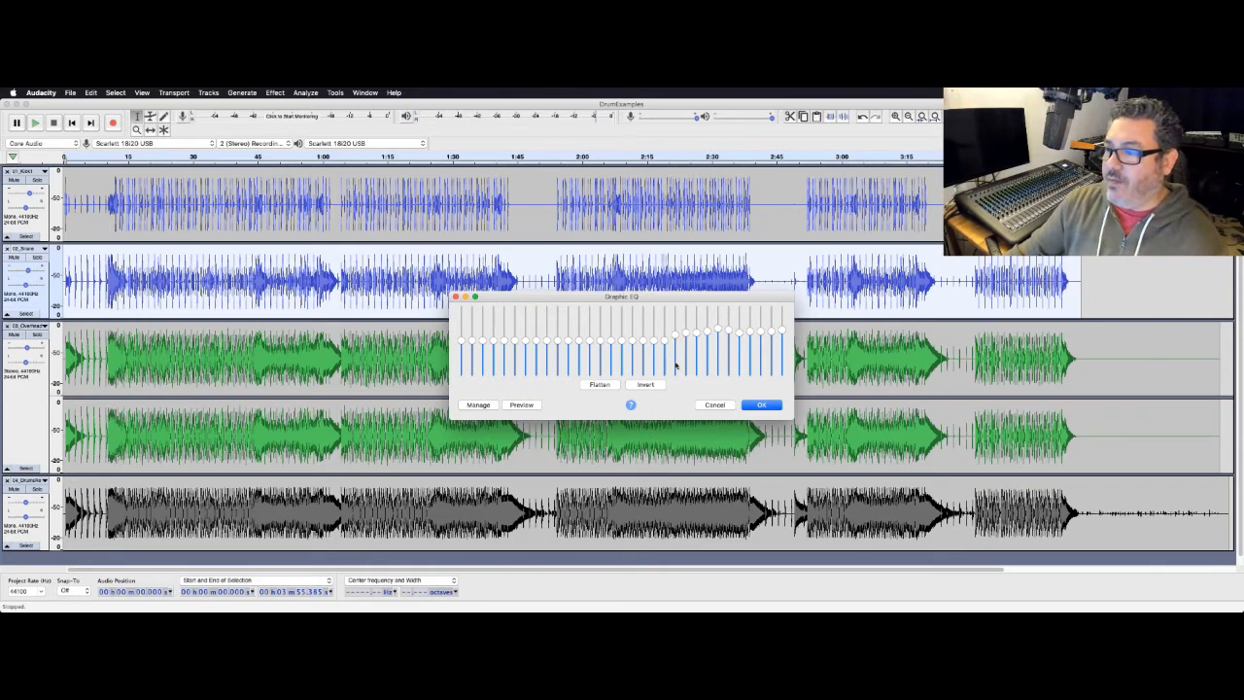
{"action": "left_click", "coordinate": [760, 404]}
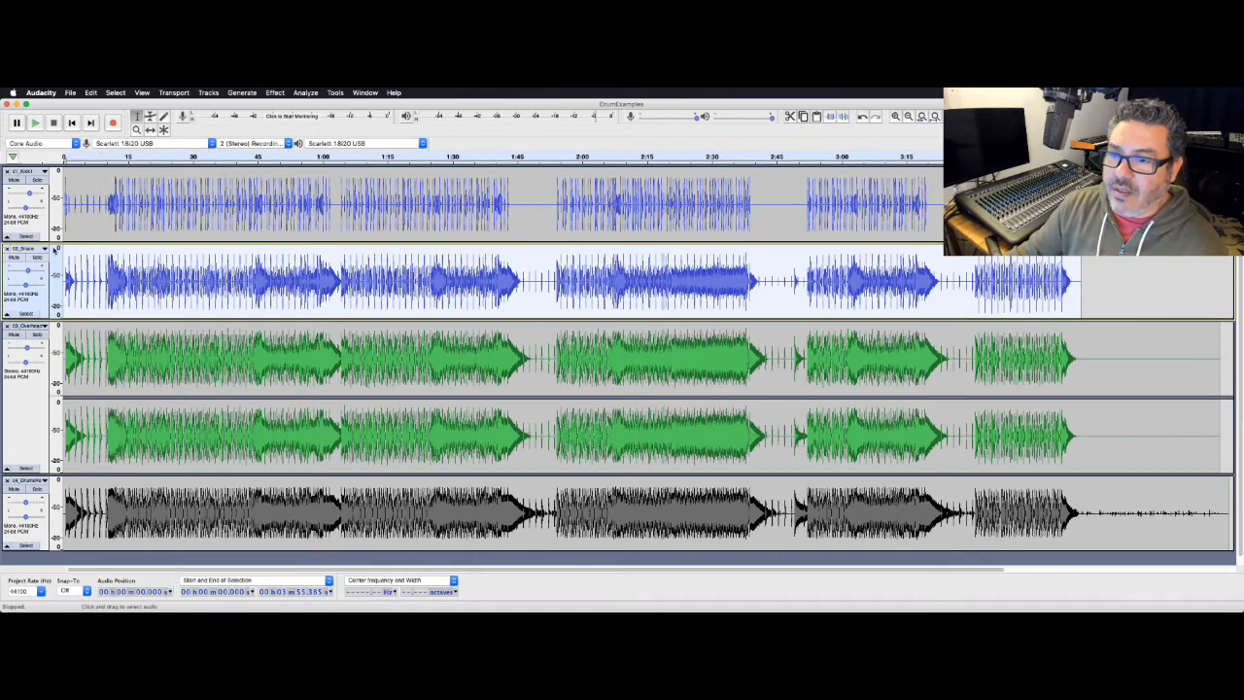
Solo the equalized snare track, listen from about the 9-second mark, and examine its plotted spectrum.
{"action": "left_click", "coordinate": [38, 260]}
{"action": "left_click", "coordinate": [98, 157]}
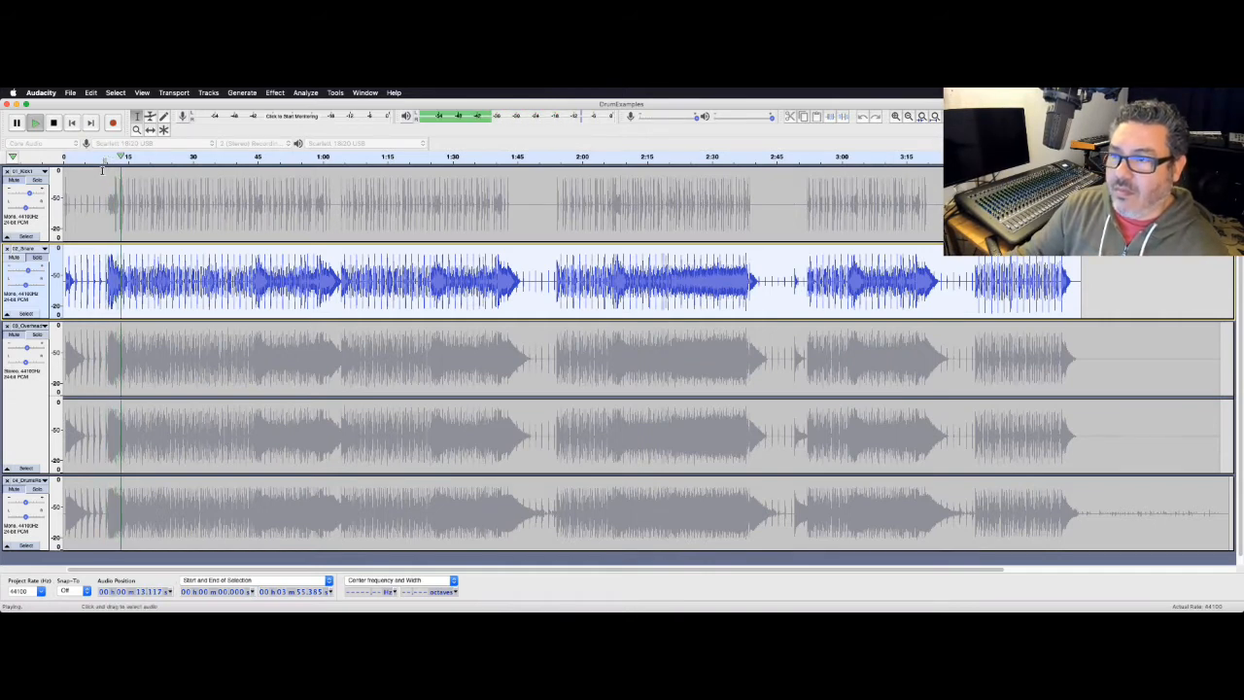
{"action": "key", "text": "space"}
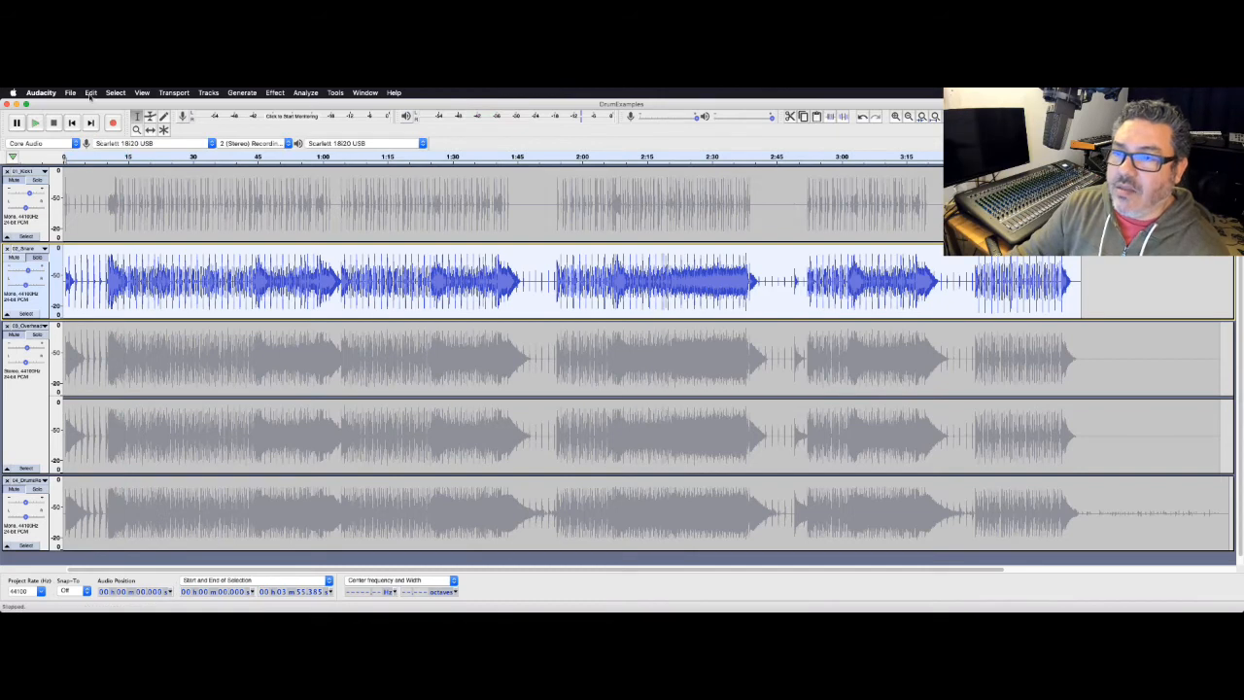
{"action": "left_click", "coordinate": [306, 93]}
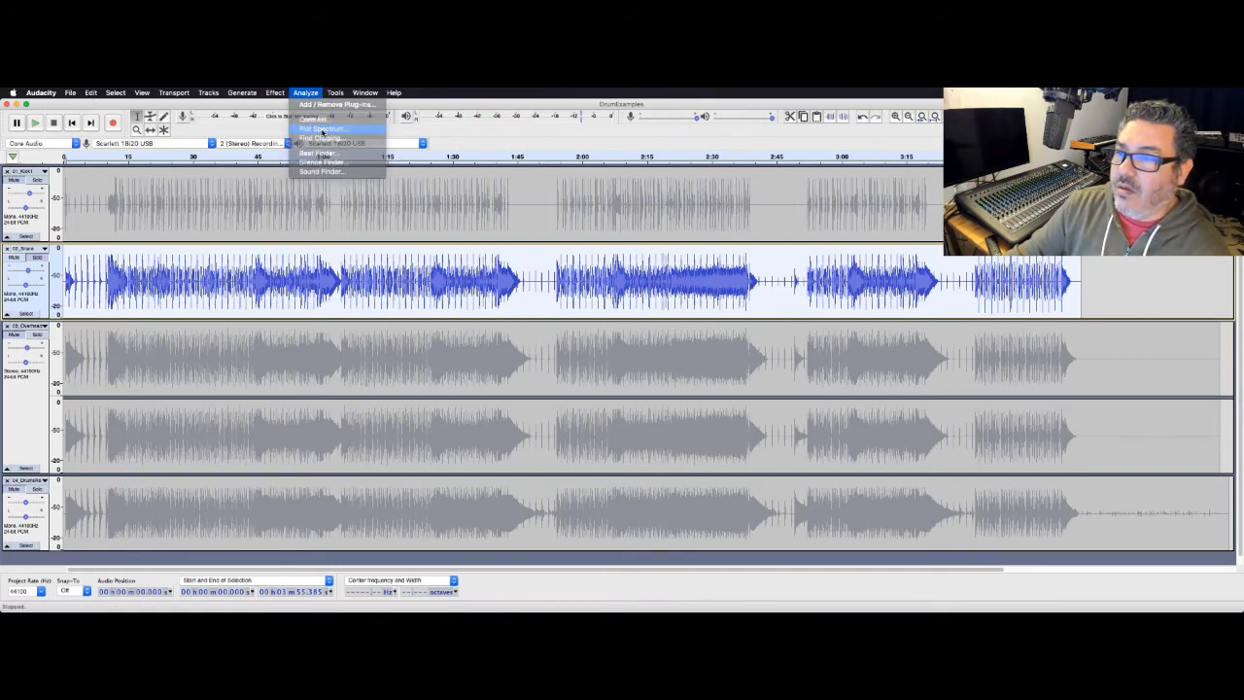
{"action": "left_click", "coordinate": [322, 128]}
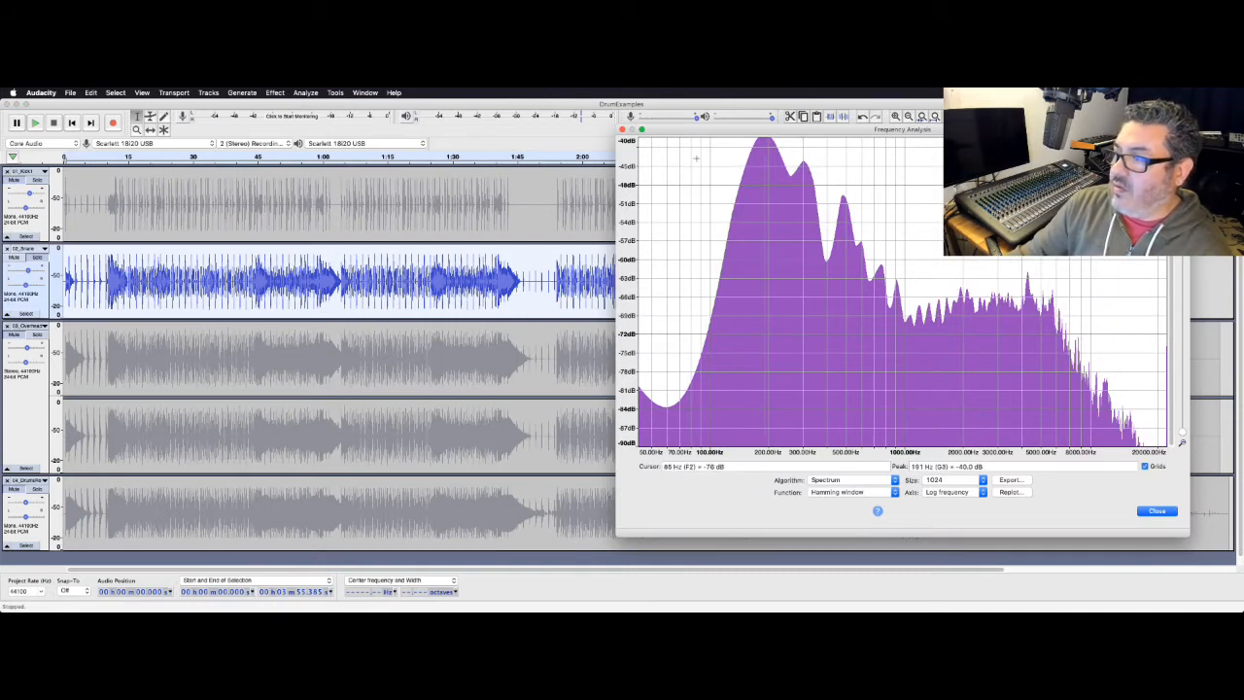
{"action": "left_click", "coordinate": [622, 129]}
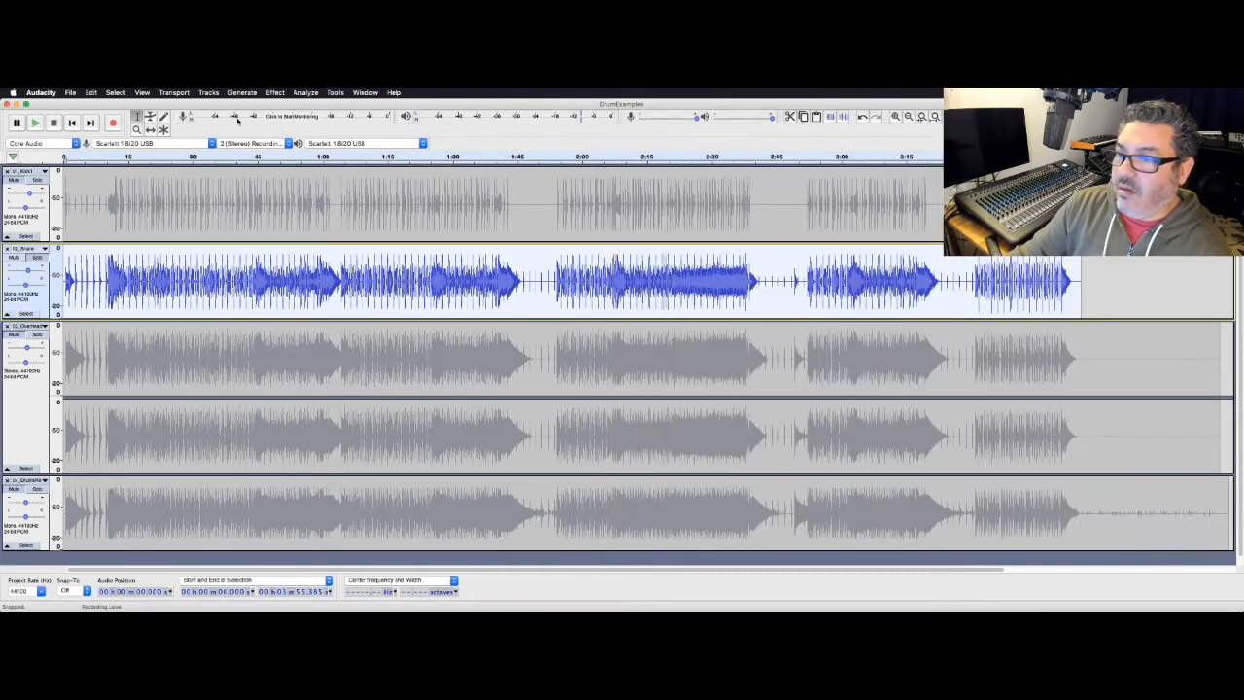
Undo the Graphic EQ on the snare track, examine the track's plotted spectrum without it, and close the plot.
{"action": "left_click", "coordinate": [91, 92]}
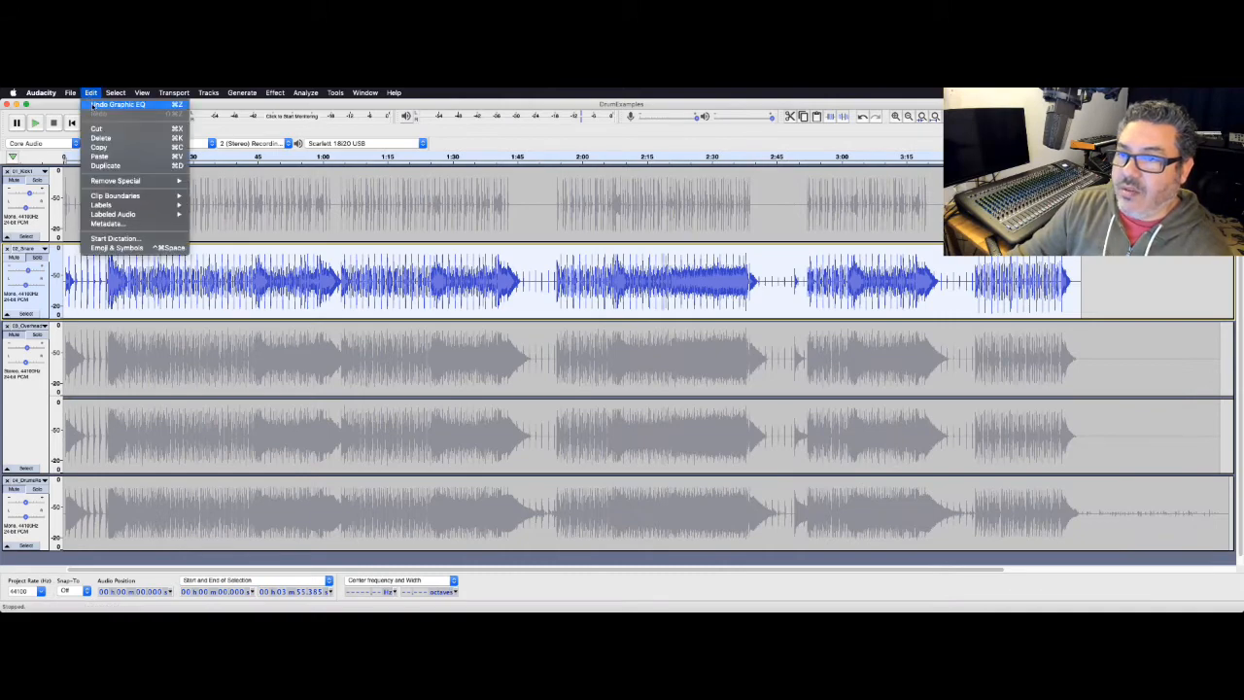
{"action": "left_click", "coordinate": [94, 104]}
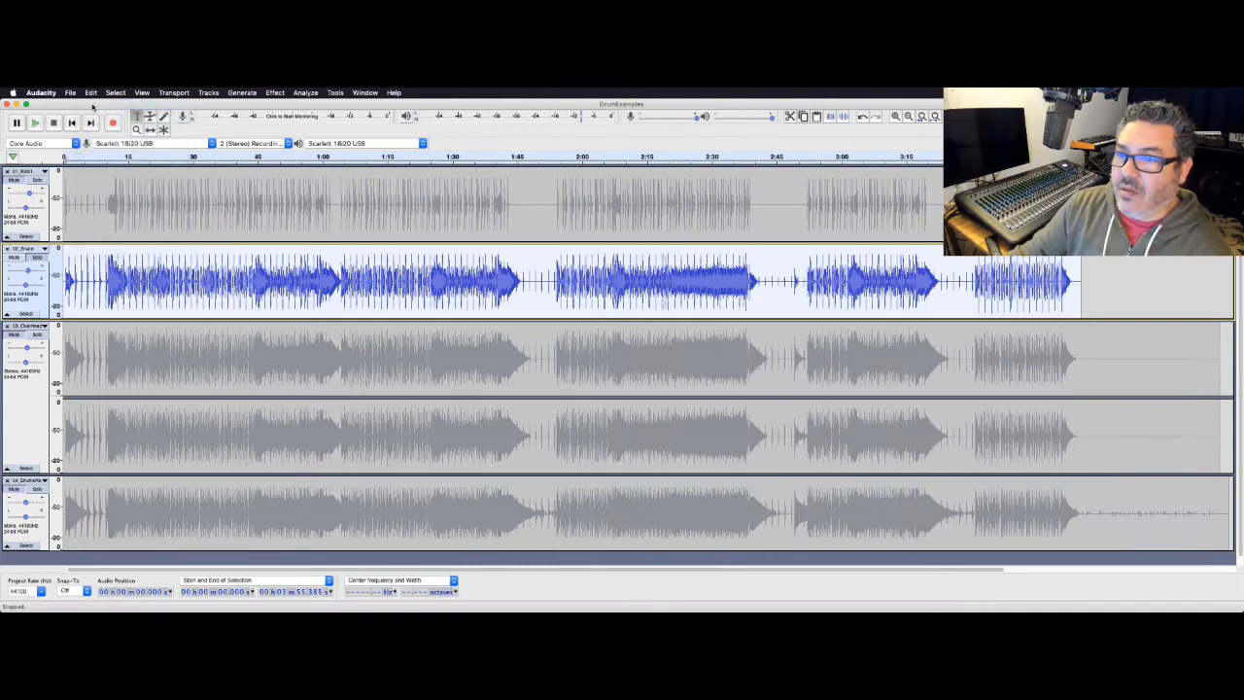
{"action": "left_click", "coordinate": [305, 93]}
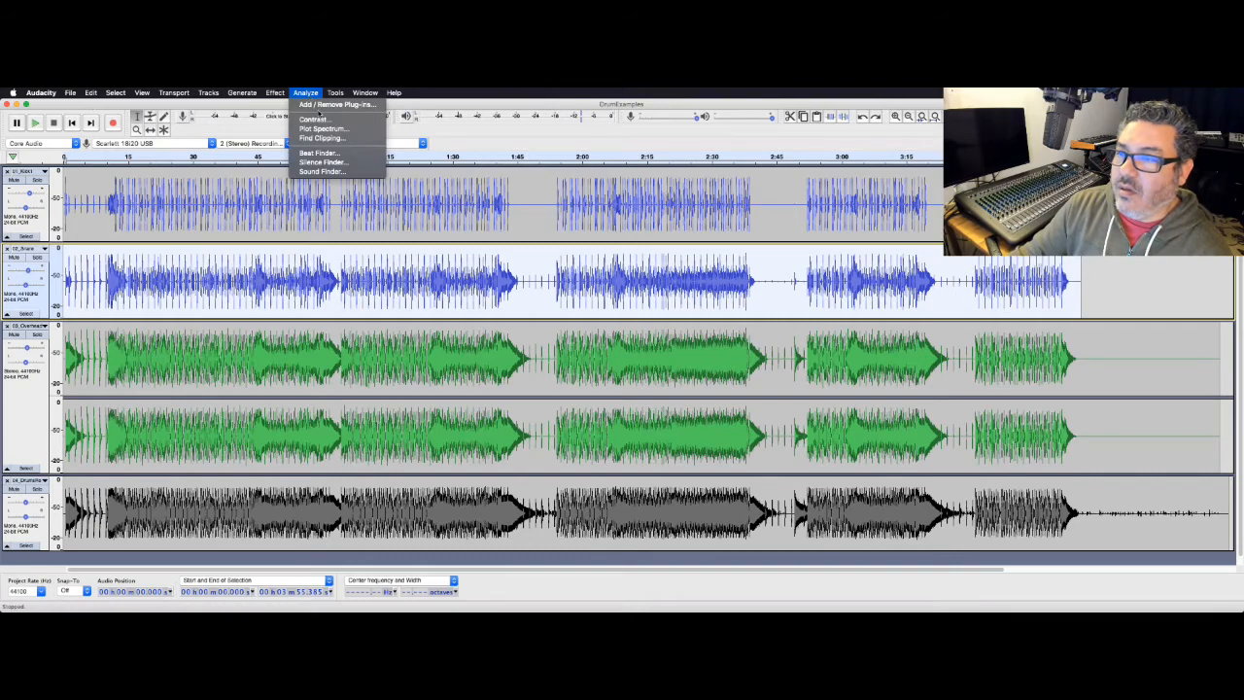
{"action": "left_click", "coordinate": [321, 128]}
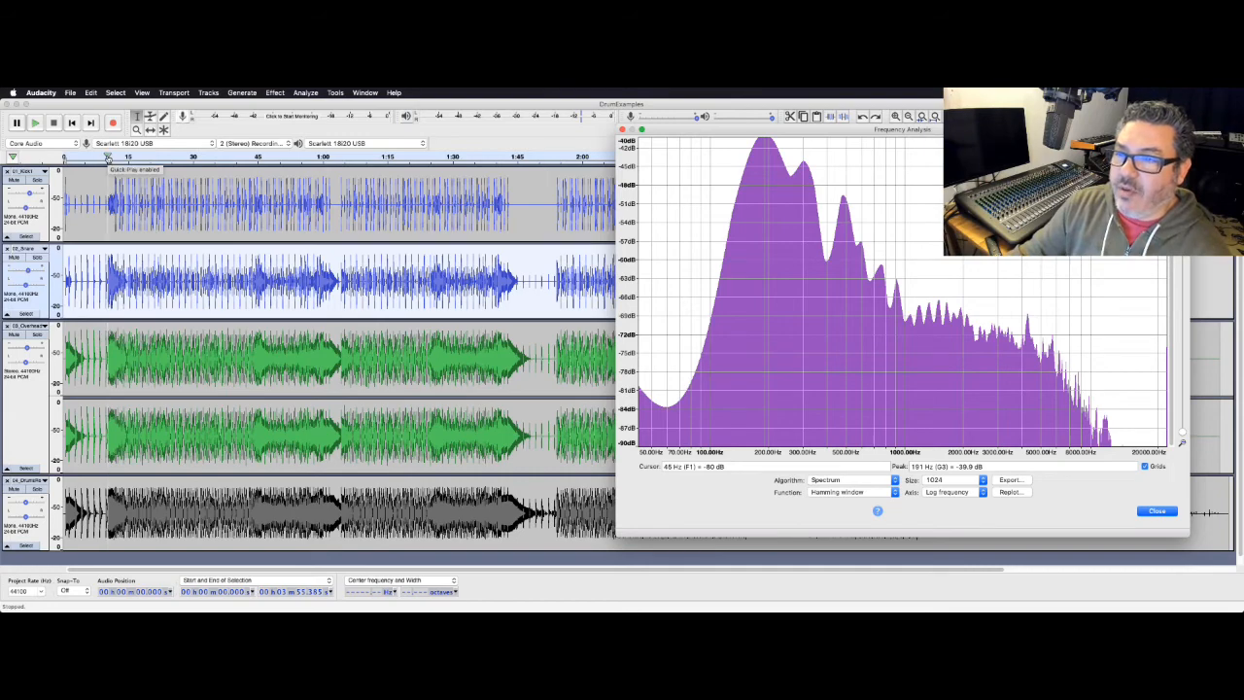
{"action": "left_click", "coordinate": [622, 129]}
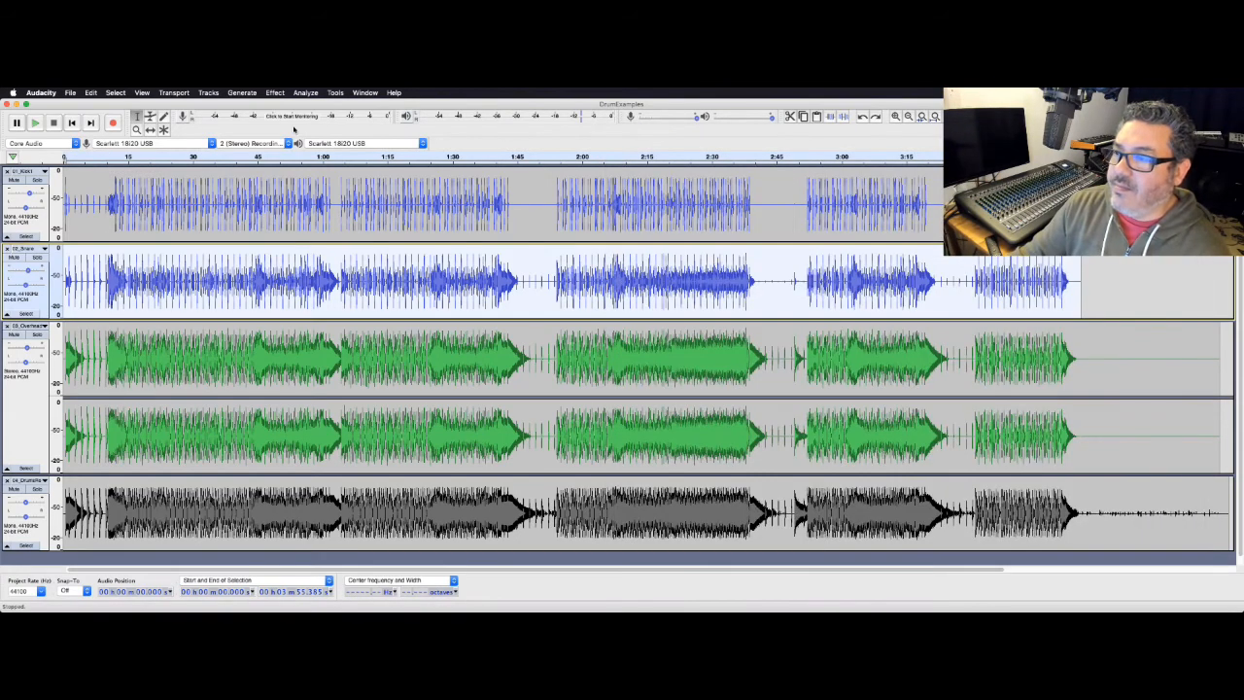
Listen to all drum tracks from about the 9-second mark and solo the snare track during playback.
{"action": "left_click", "coordinate": [105, 156]}
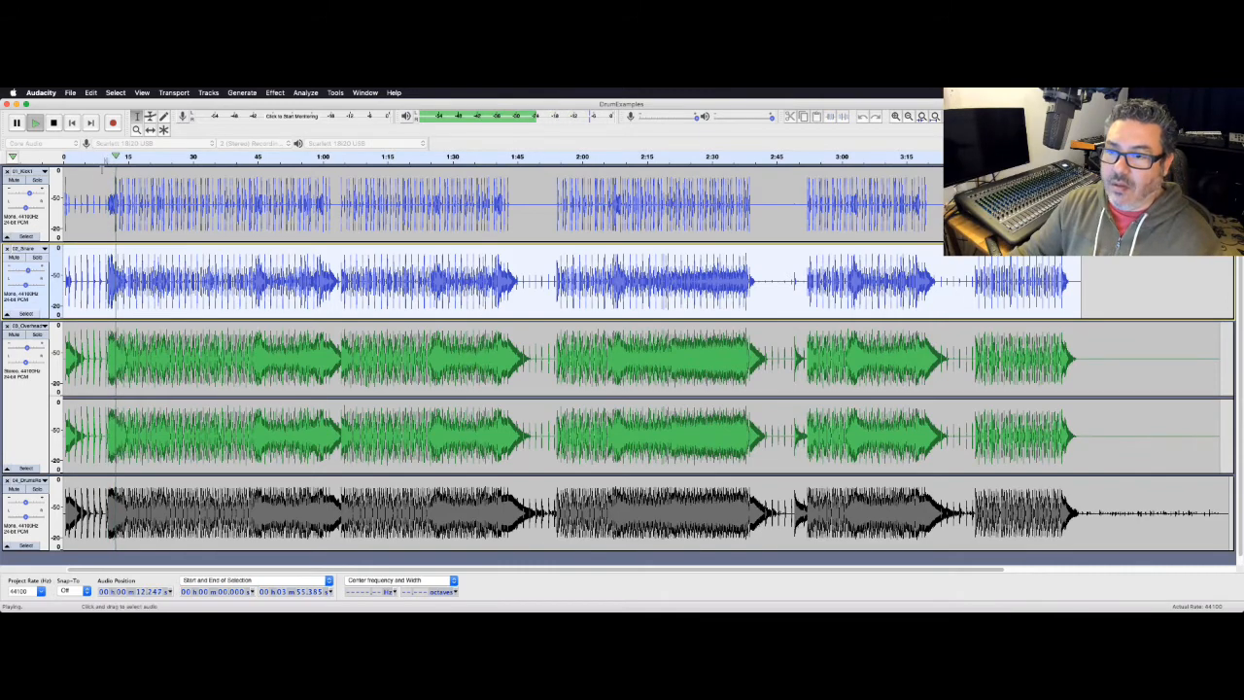
{"action": "left_click", "coordinate": [38, 257]}
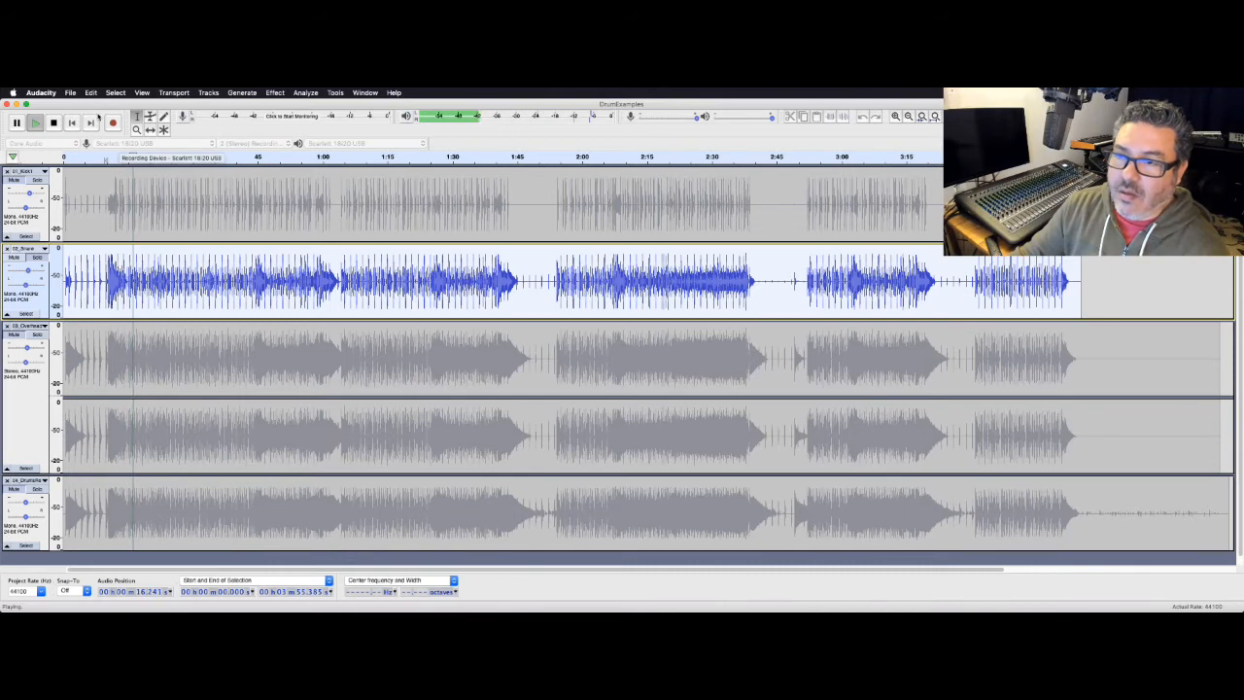
{"action": "key", "text": "space"}
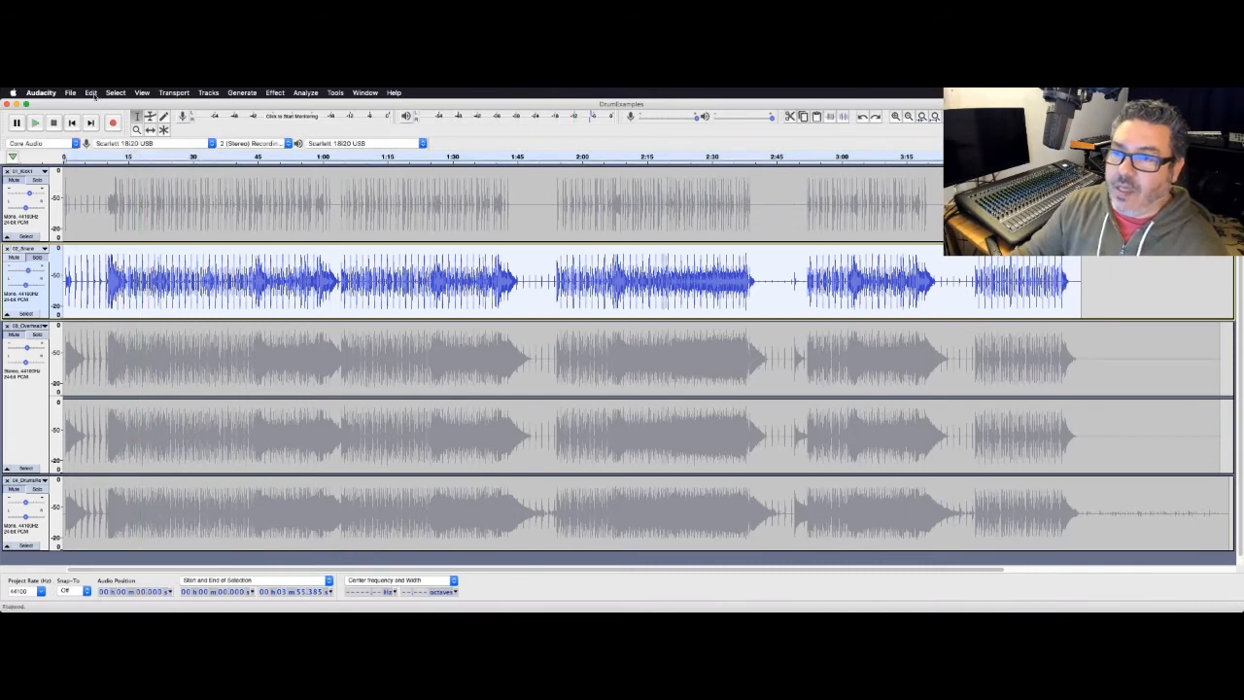
Undo the High-Pass Filter on the snare track as well and listen to the soloed track from about the 9-second mark.
{"action": "left_click", "coordinate": [90, 92]}
{"action": "left_click", "coordinate": [100, 105]}
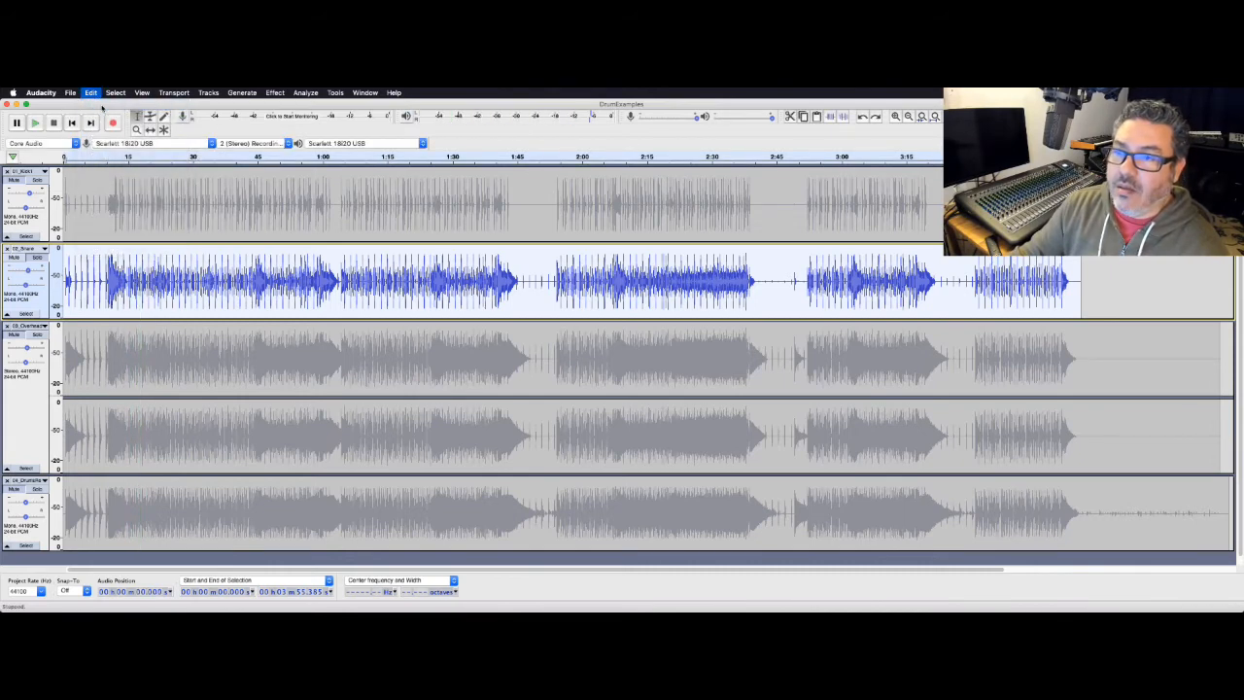
{"action": "left_click", "coordinate": [105, 155]}
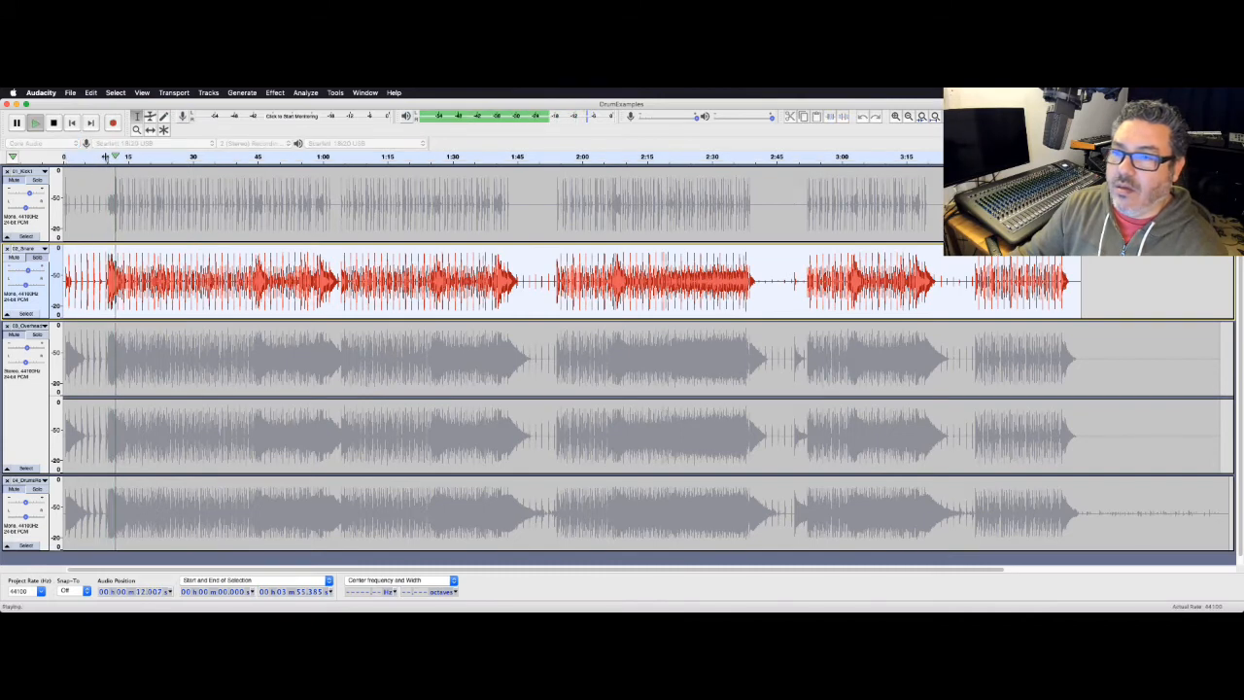
{"action": "key", "text": "space"}
Redo the High-Pass Filter and the Graphic EQ on the snare track and listen to it soloed from about the 9-second mark.
{"action": "left_click", "coordinate": [90, 92]}
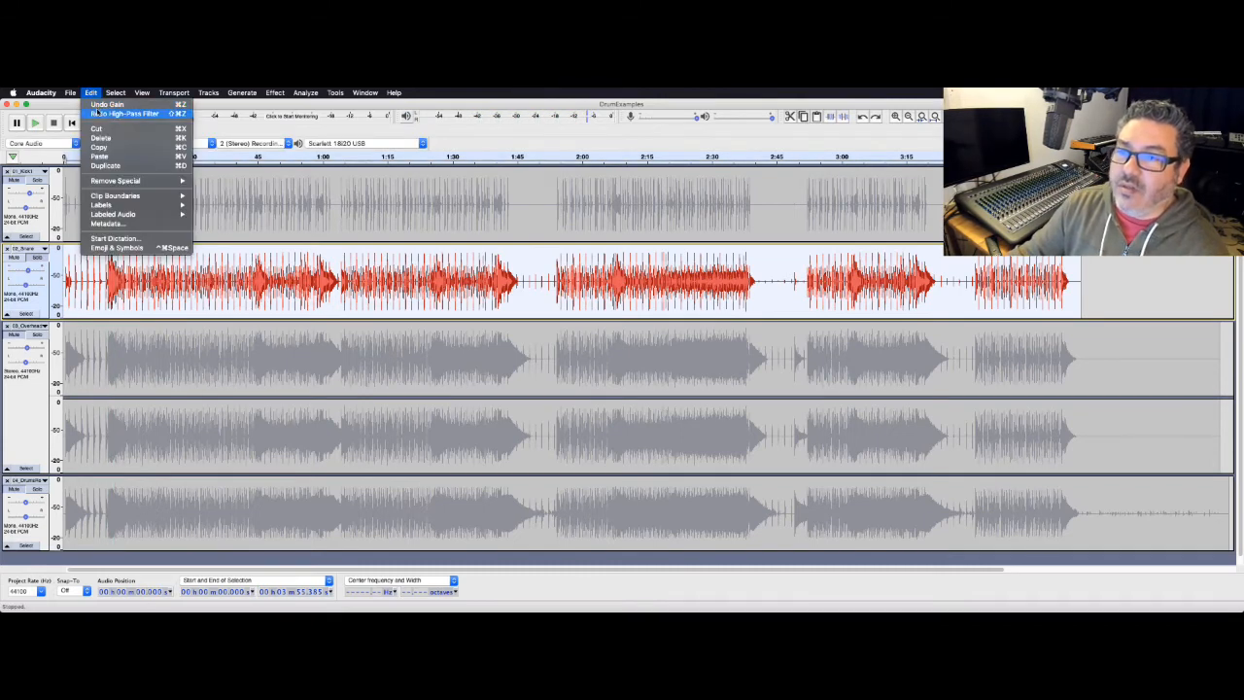
{"action": "left_click", "coordinate": [96, 114]}
{"action": "left_click", "coordinate": [91, 92]}
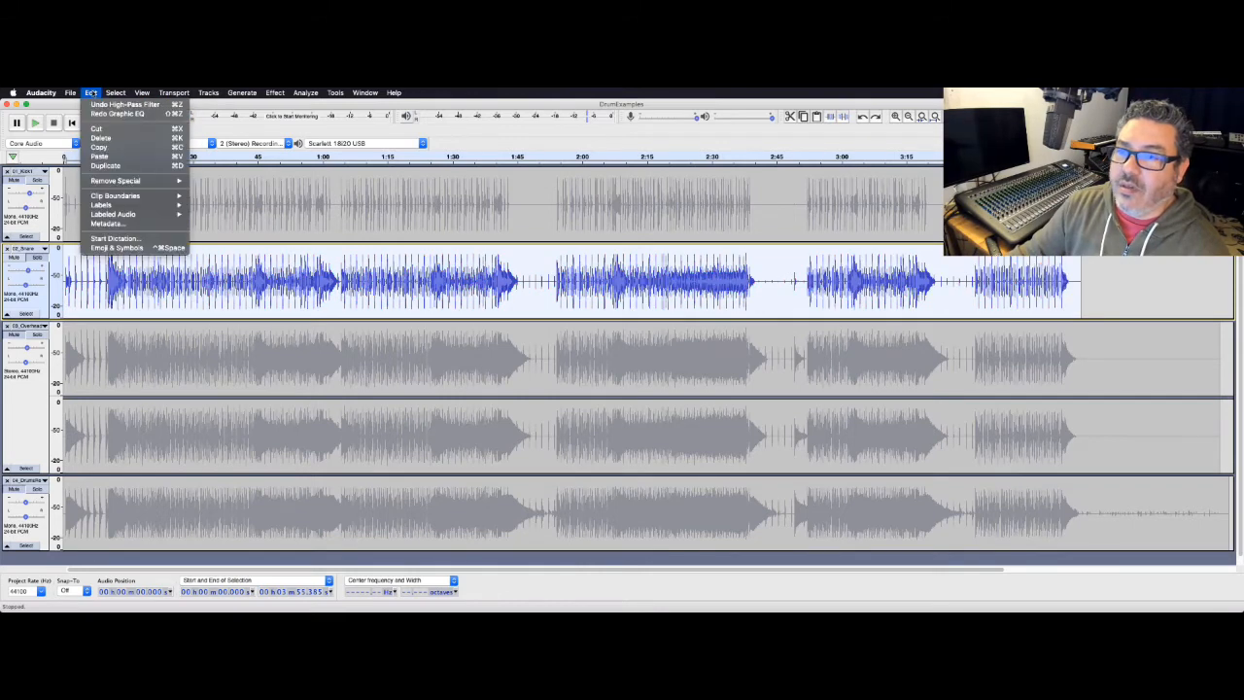
{"action": "left_click", "coordinate": [101, 114]}
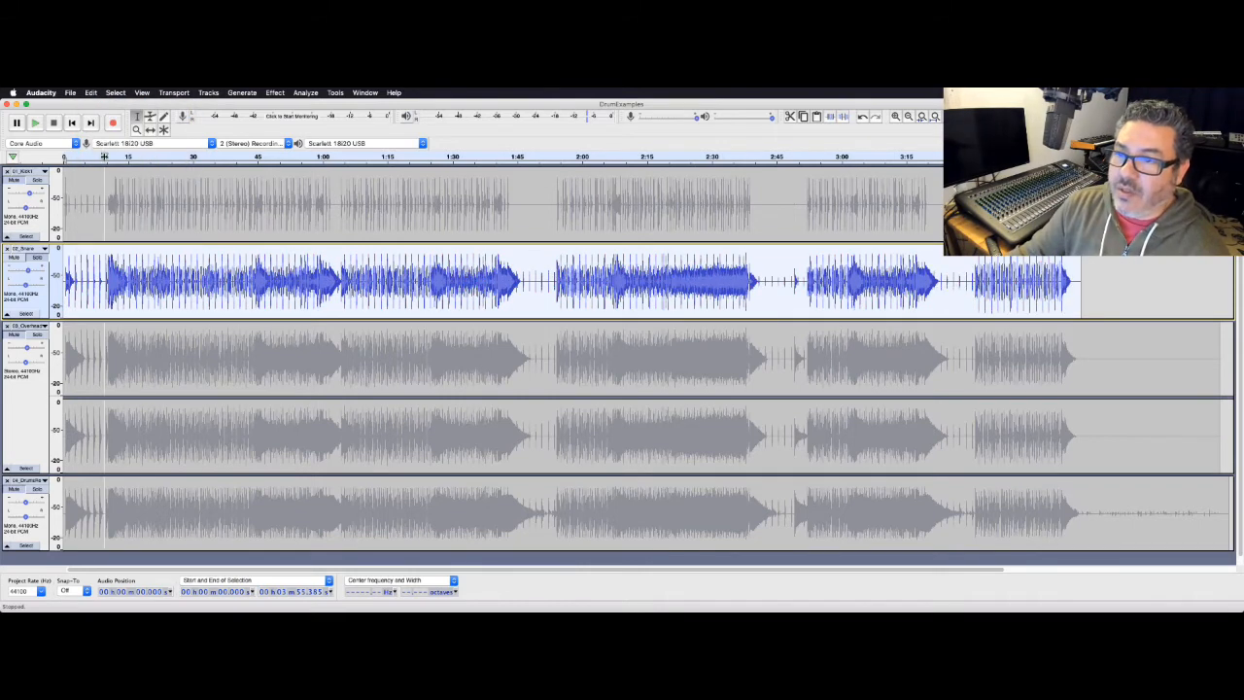
{"action": "left_click", "coordinate": [104, 157]}
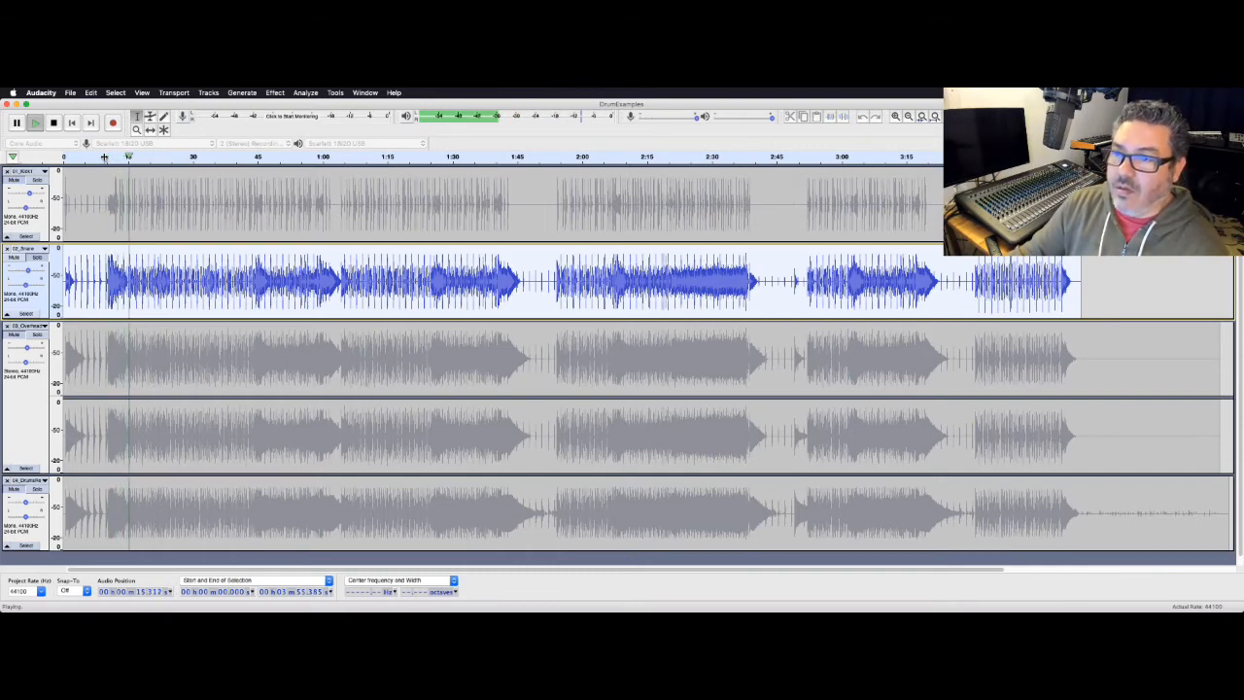
{"action": "key", "text": "space"}
Undo the Graphic EQ again and listen to the soloed snare with only the High-Pass Filter applied.
{"action": "left_click", "coordinate": [91, 93]}
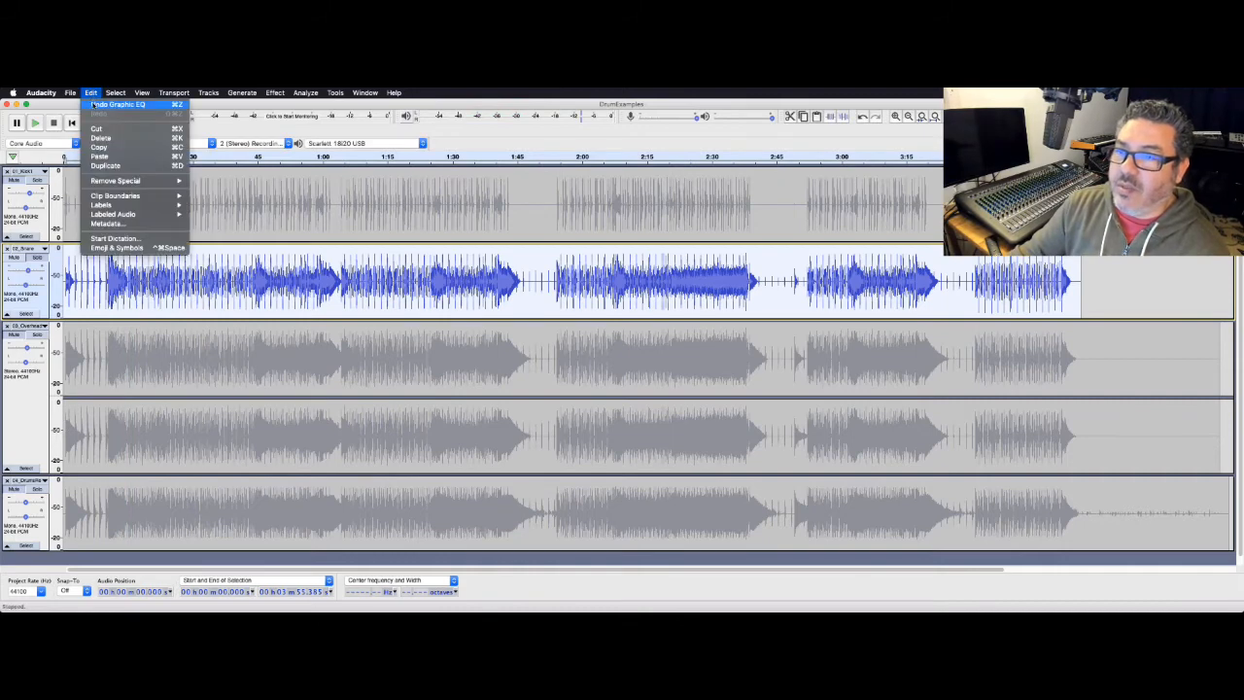
{"action": "left_click", "coordinate": [93, 104]}
{"action": "left_click", "coordinate": [107, 155]}
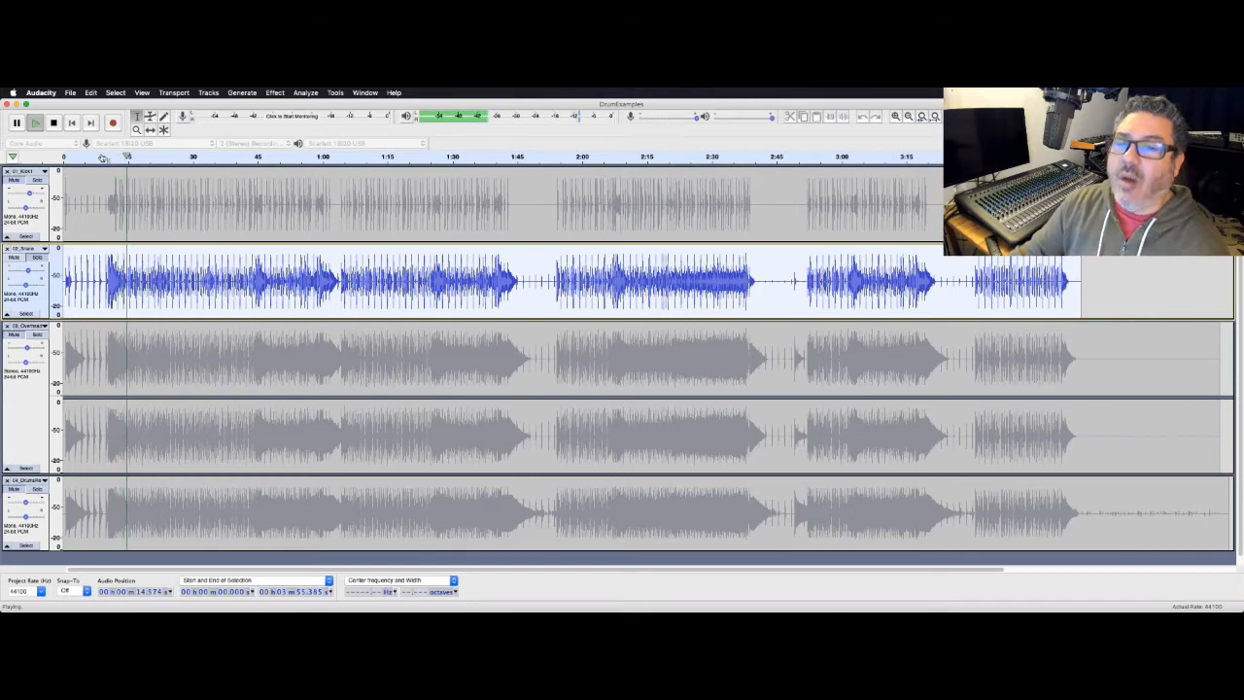
{"action": "left_click", "coordinate": [54, 123]}
Redo the Graphic EQ and listen from about the 9-second mark, first to the soloed snare and again with all drum tracks.
{"action": "left_click", "coordinate": [90, 92]}
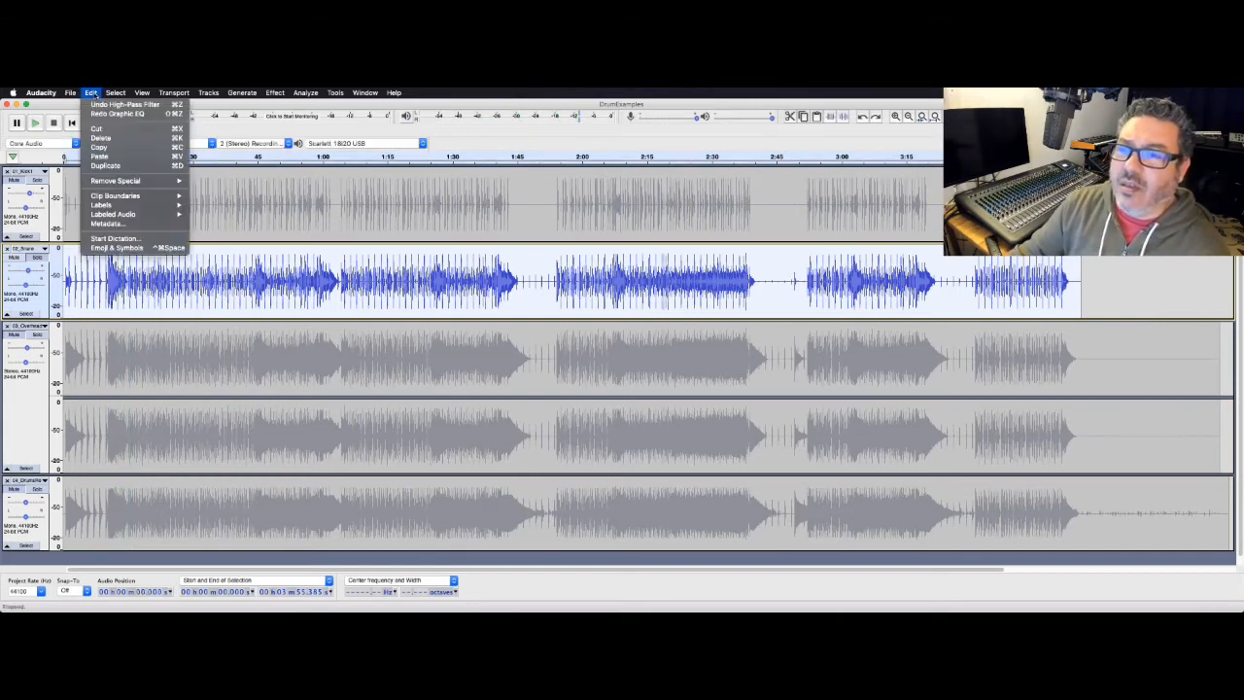
{"action": "left_click", "coordinate": [99, 114]}
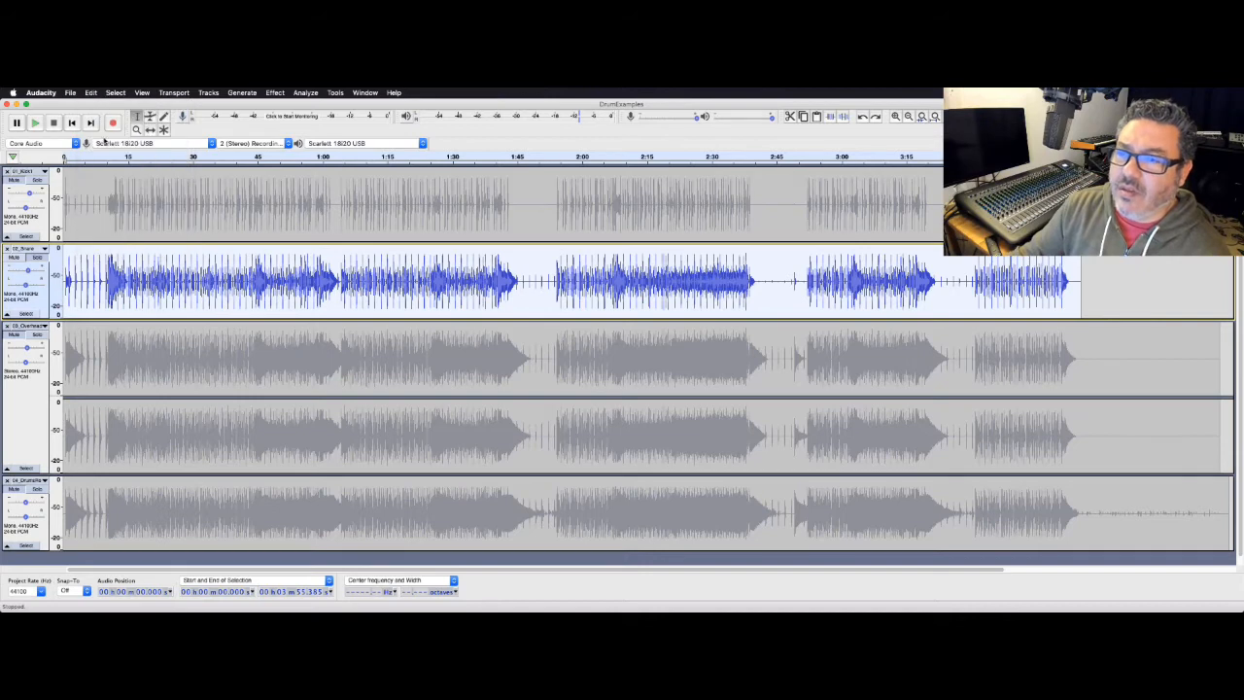
{"action": "left_click", "coordinate": [107, 157]}
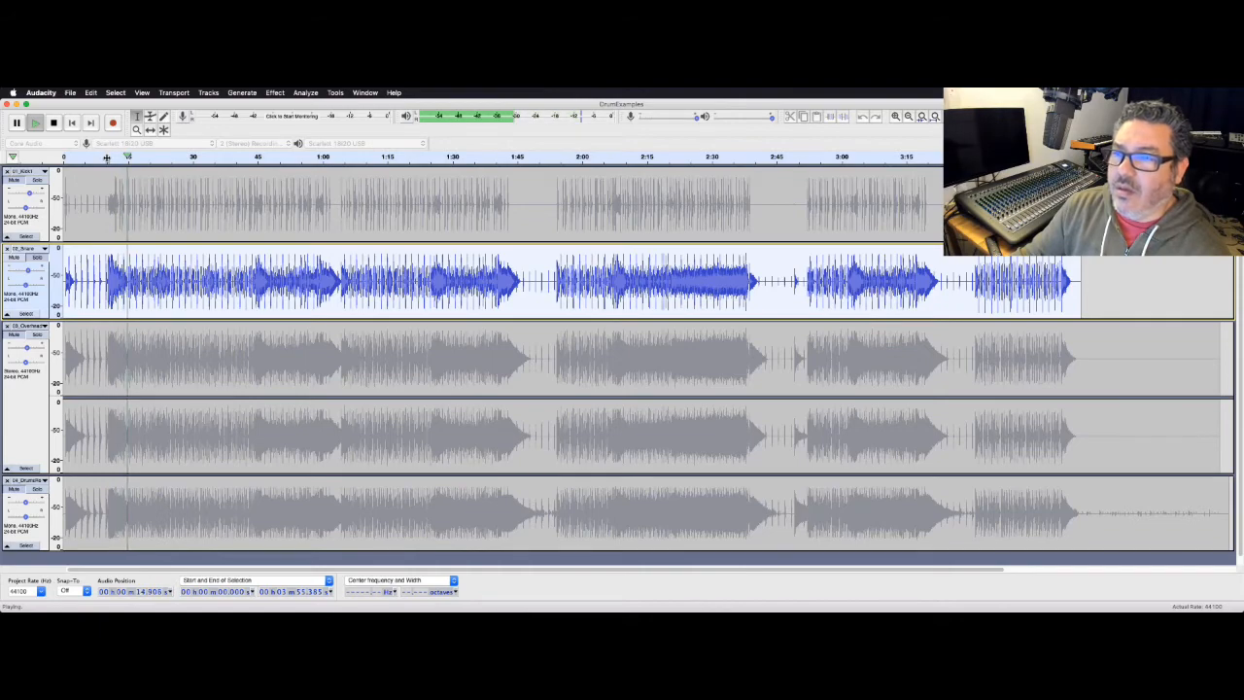
{"action": "key", "text": "space"}
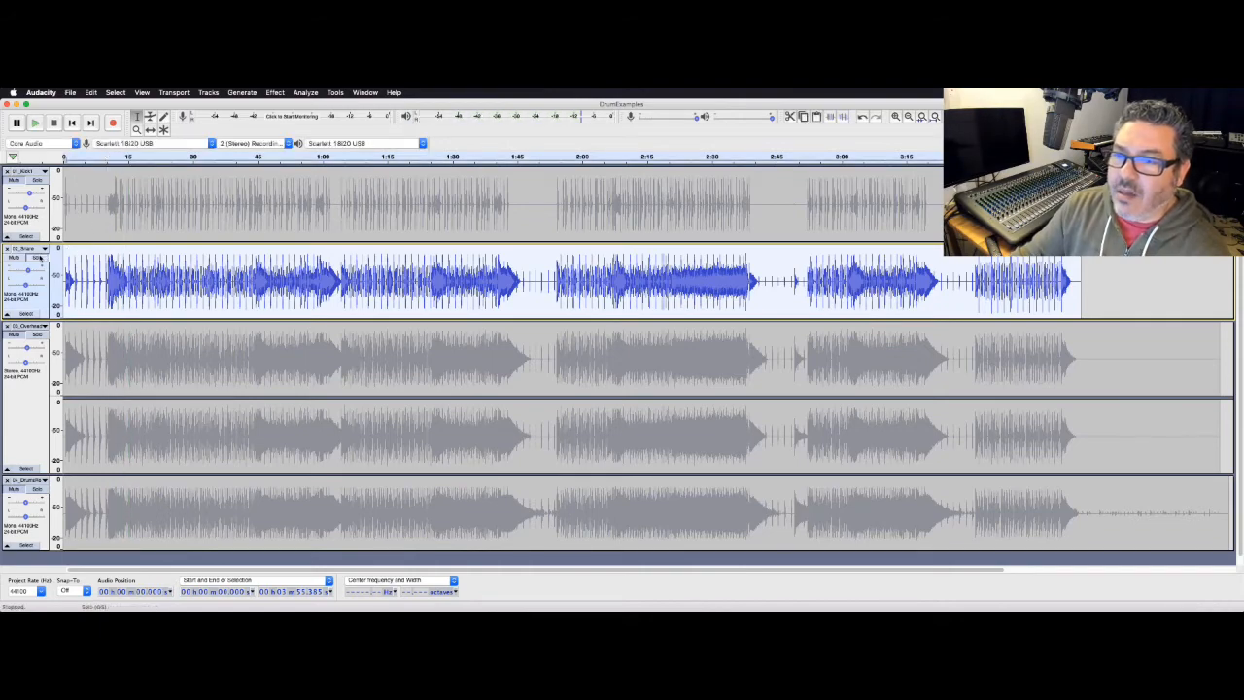
{"action": "left_click", "coordinate": [101, 158]}
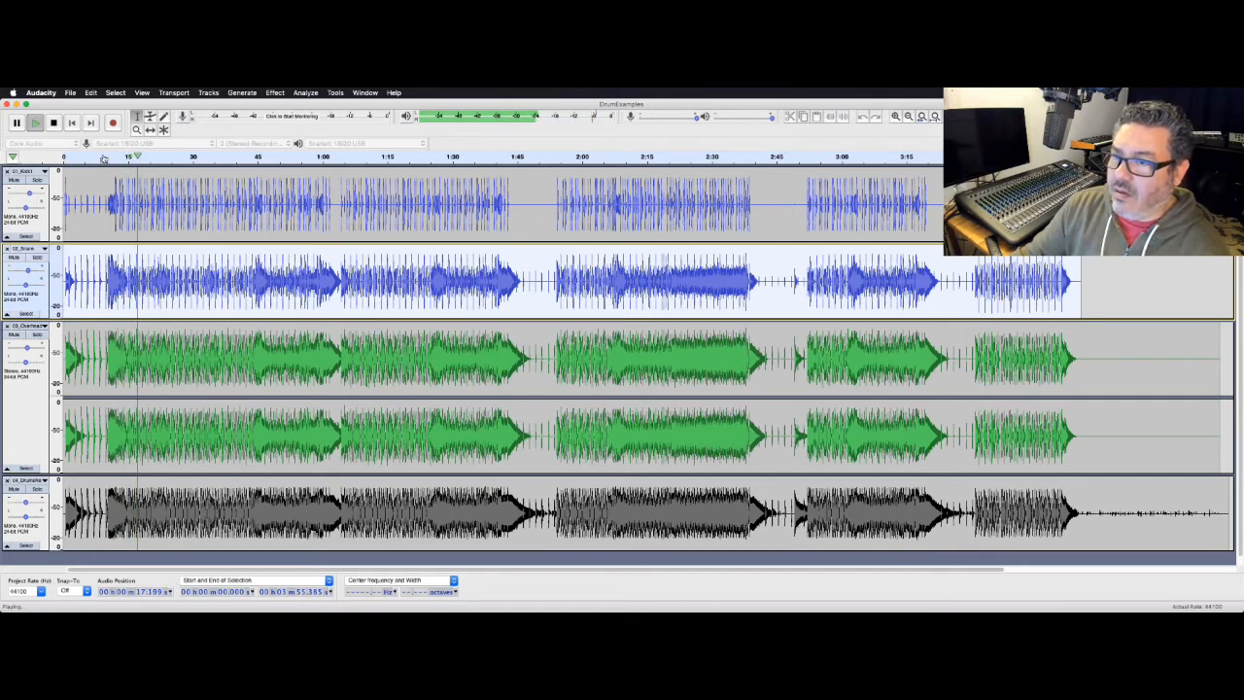
{"action": "key", "text": "space"}
Undo the Graphic EQ, turn off solo on the snare track, and listen to all drum tracks without the equalization.
{"action": "left_click", "coordinate": [91, 93]}
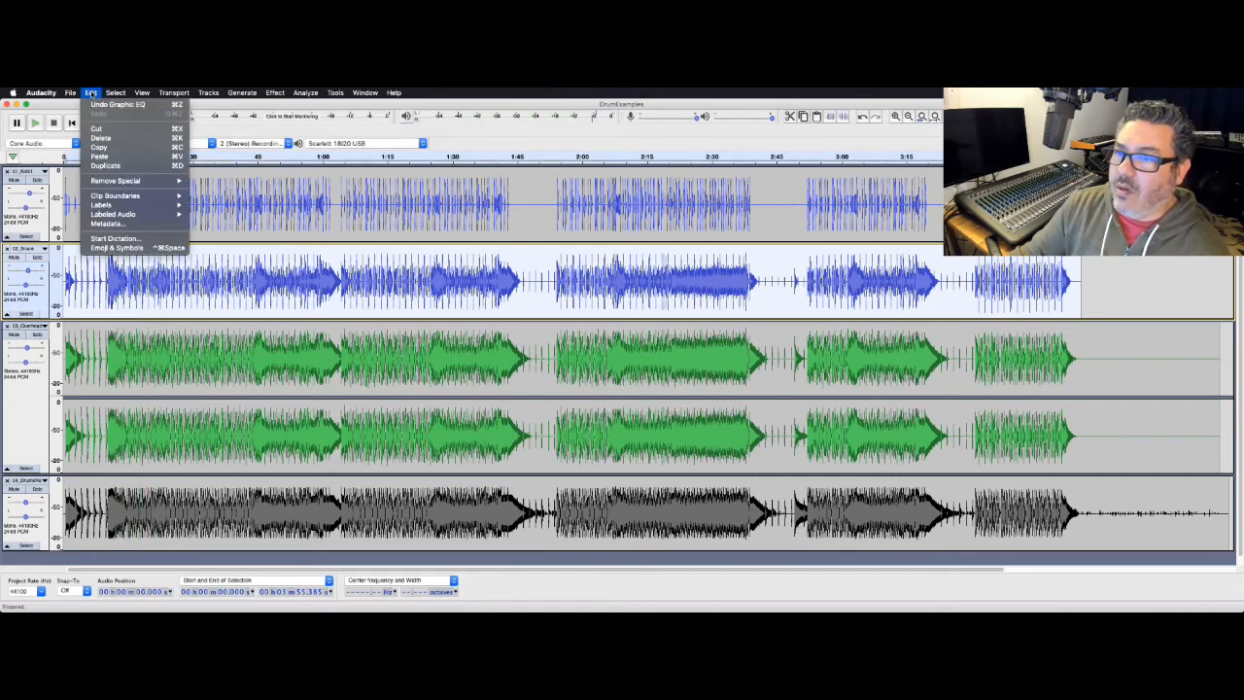
{"action": "left_click", "coordinate": [98, 104]}
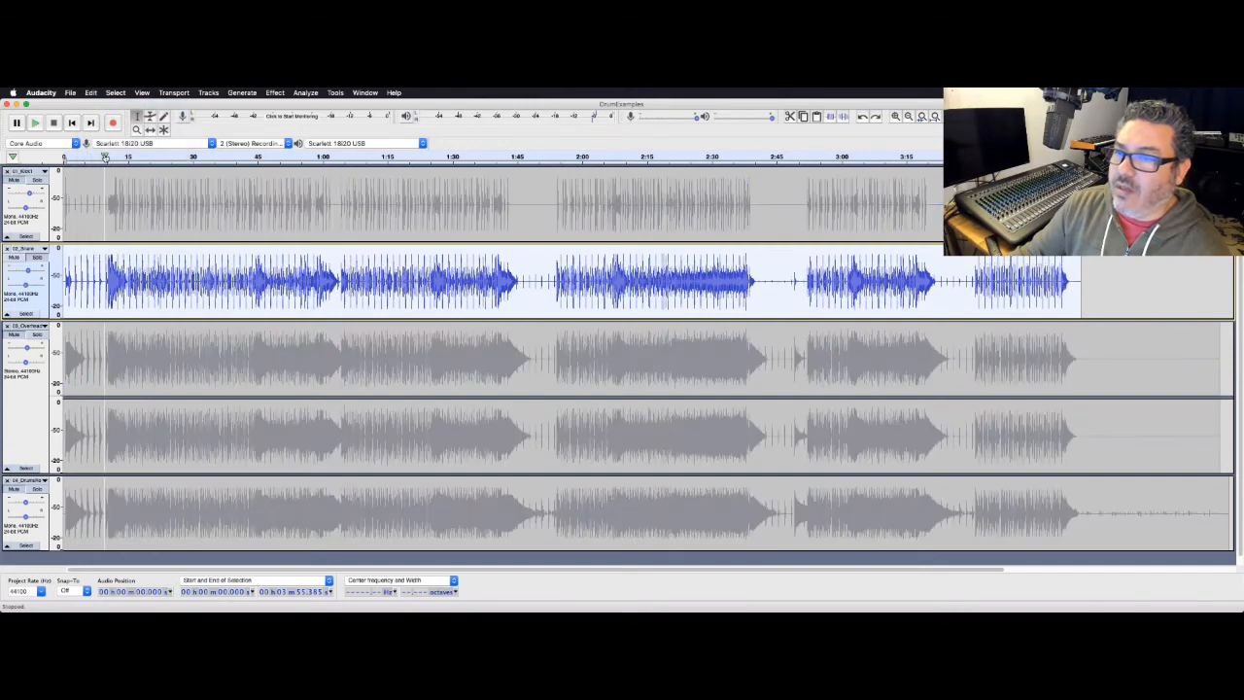
{"action": "left_click", "coordinate": [35, 257]}
{"action": "left_click", "coordinate": [107, 157]}
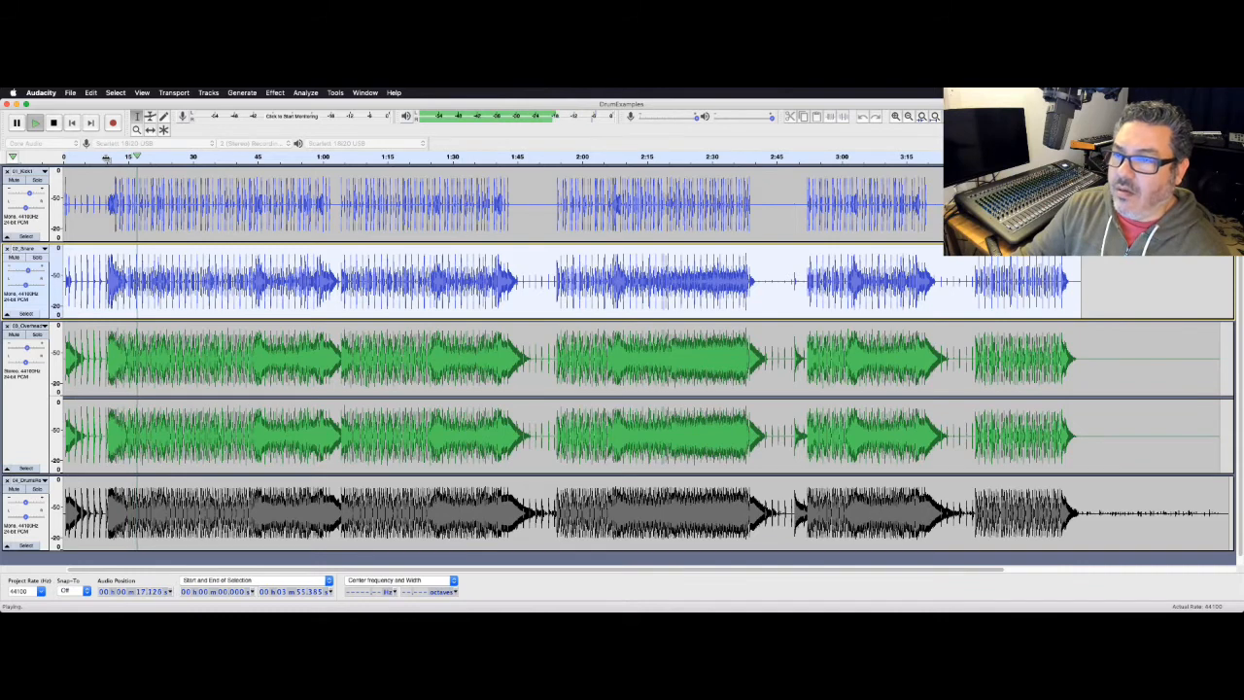
{"action": "key", "text": "space"}
Redo the Graphic EQ on the snare track and listen to it together with all the other drum tracks.
{"action": "left_click", "coordinate": [91, 92]}
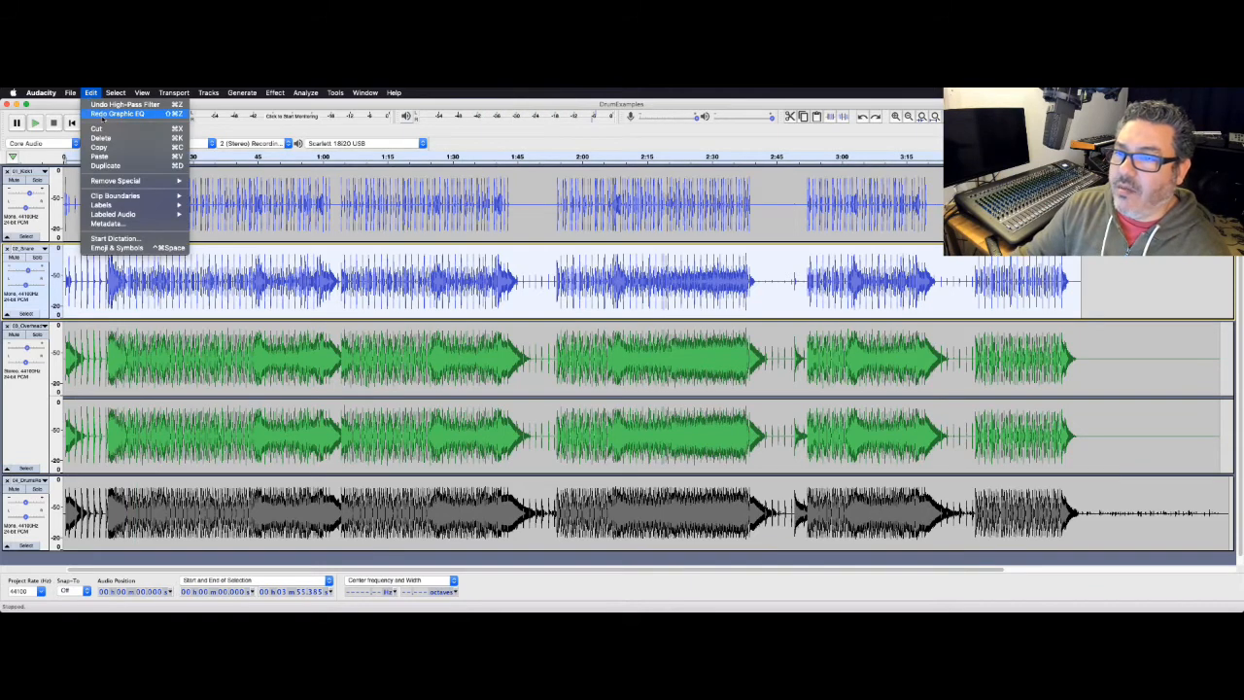
{"action": "left_click", "coordinate": [103, 115]}
{"action": "key", "text": "space"}
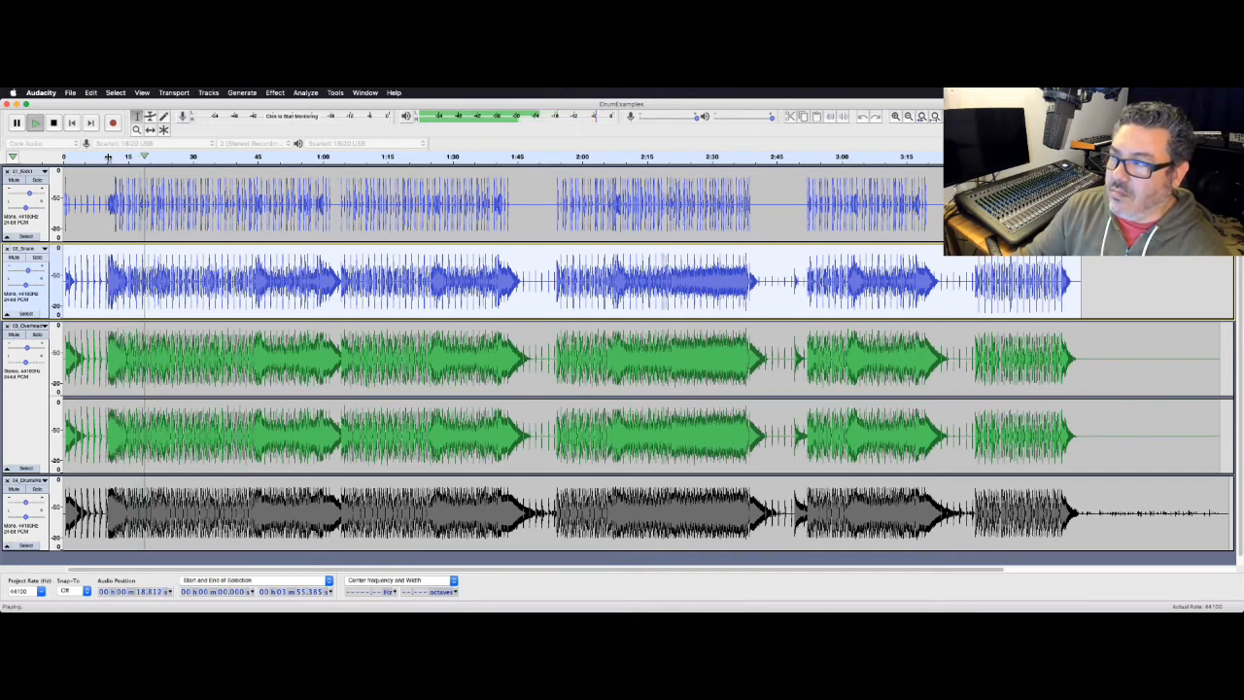
{"action": "key", "text": "space"}
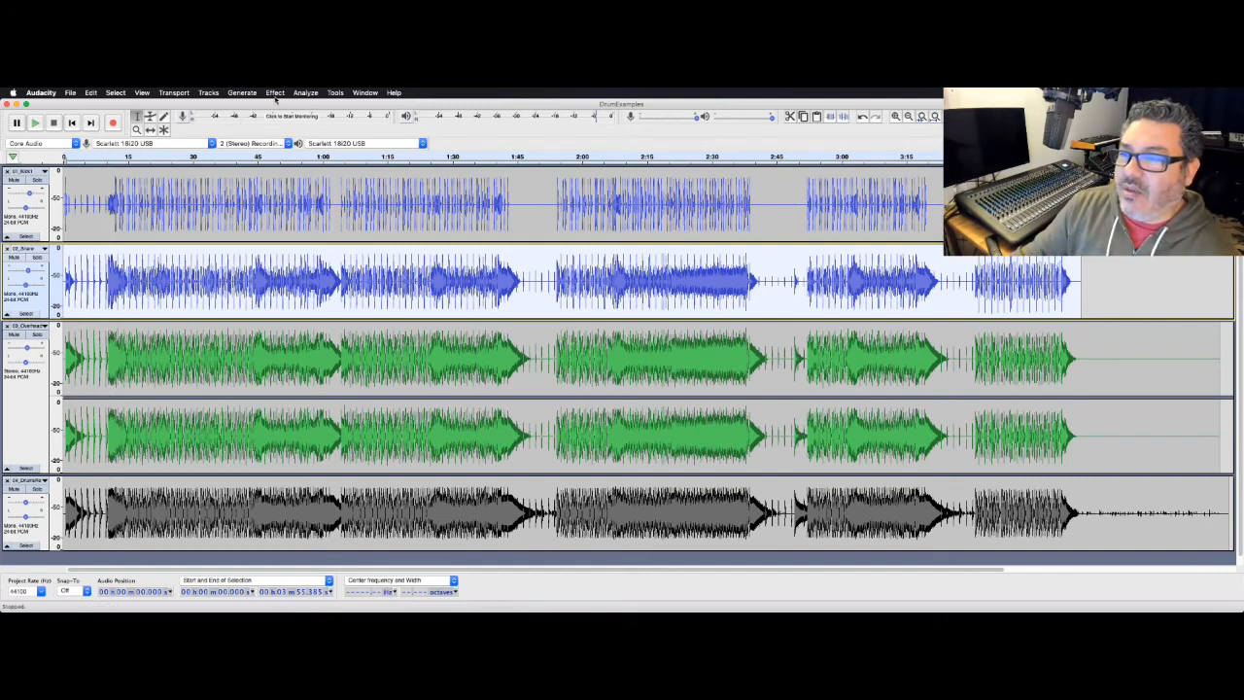
Apply Reverb to the snare track using the Small Room Dark factory preset.
{"action": "left_click", "coordinate": [276, 93]}
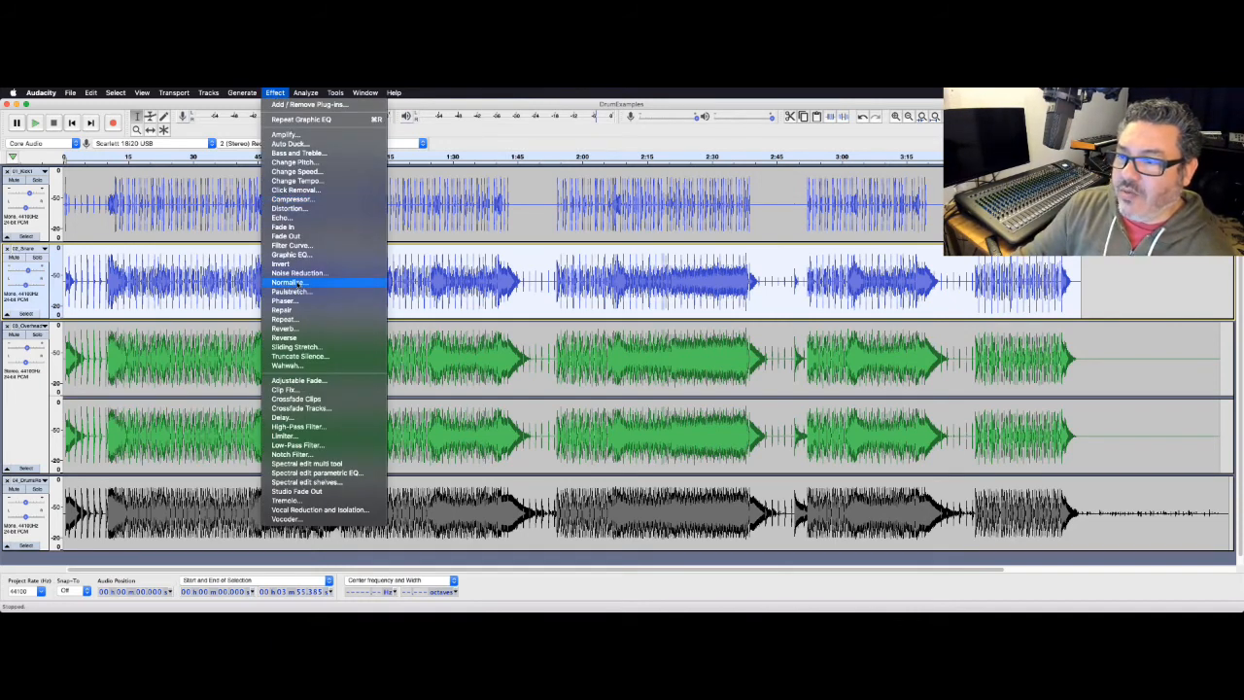
{"action": "left_click", "coordinate": [283, 330]}
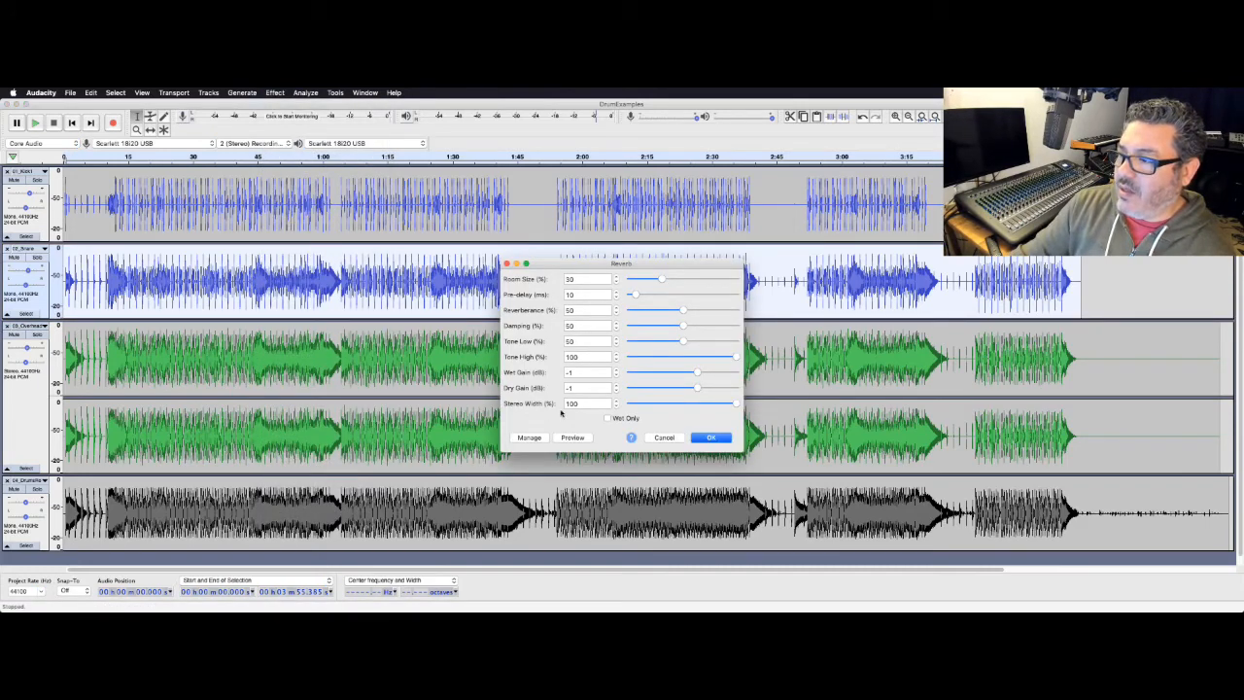
{"action": "left_click", "coordinate": [528, 437]}
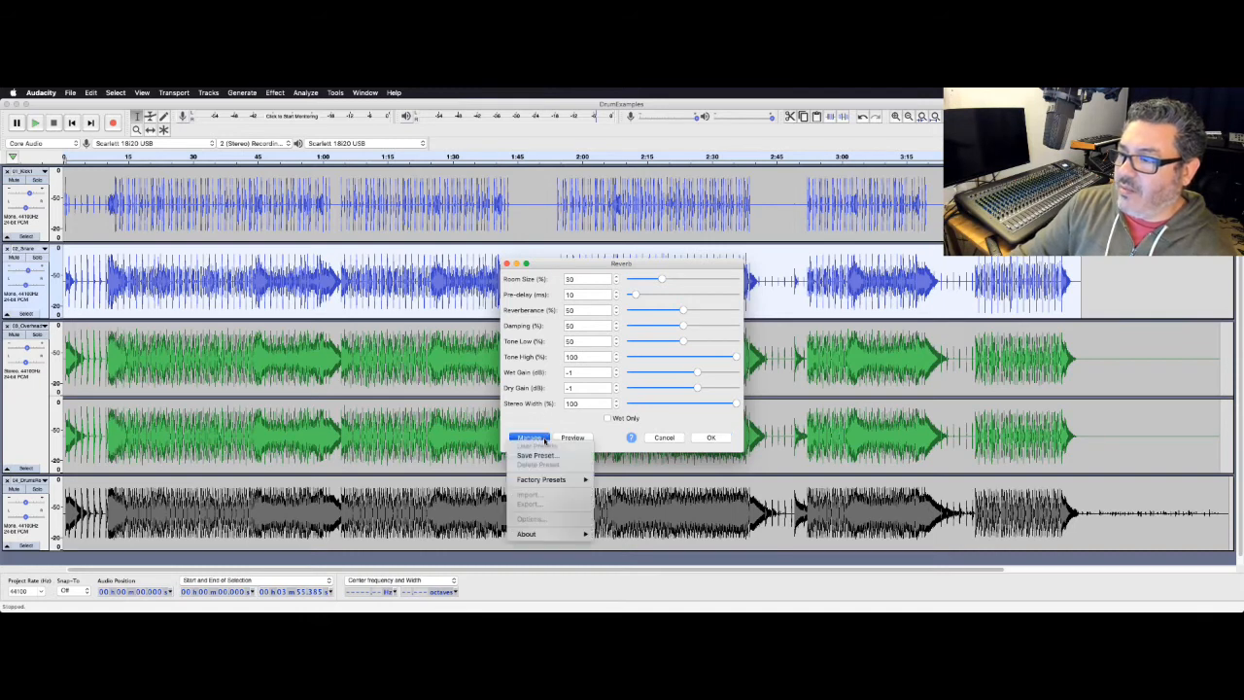
{"action": "mouse_move", "coordinate": [560, 481]}
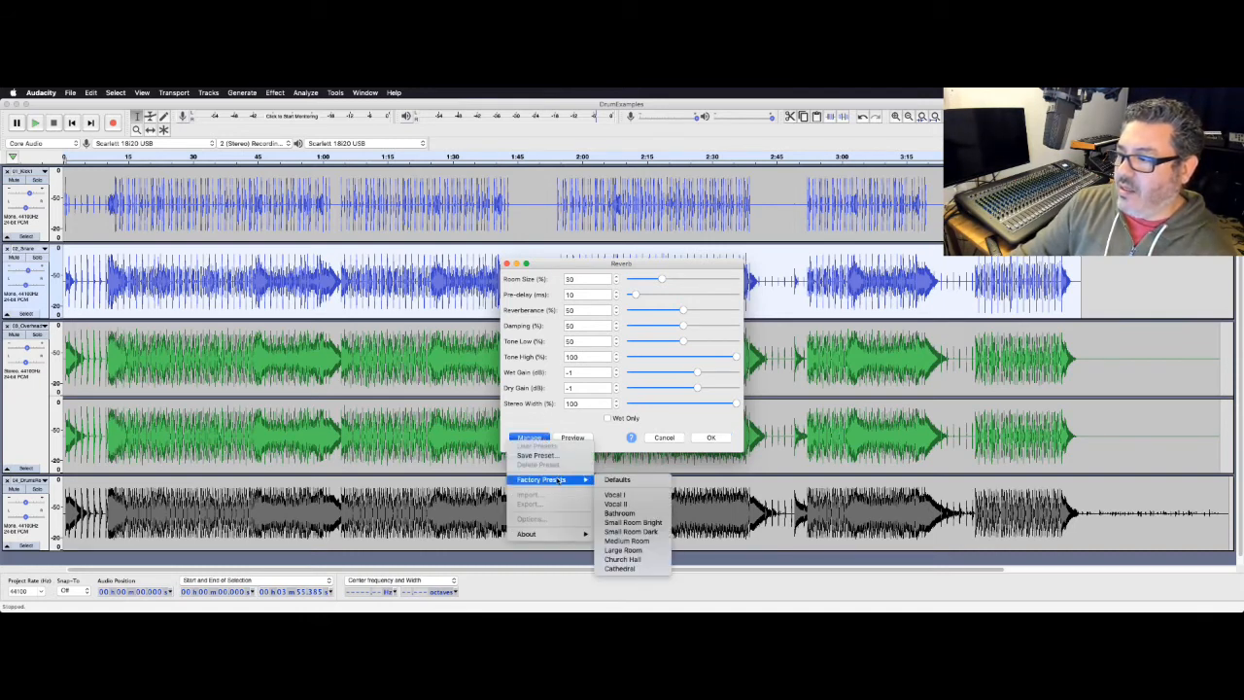
{"action": "left_click", "coordinate": [644, 532]}
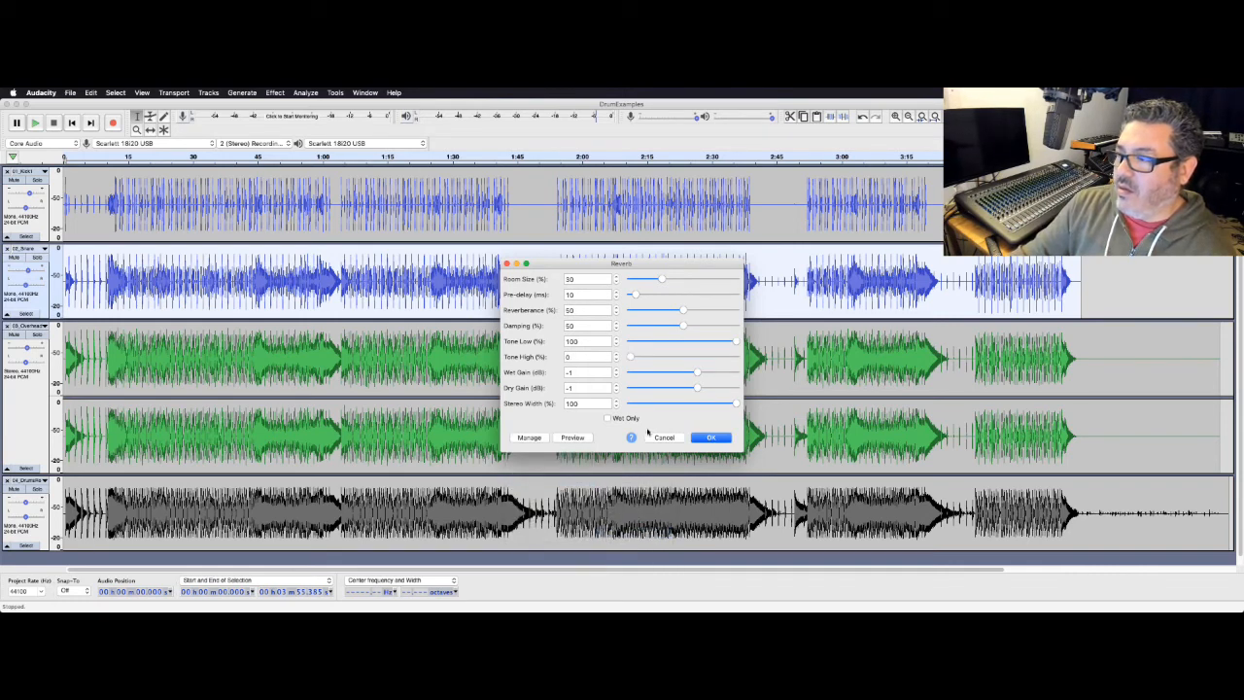
{"action": "left_click", "coordinate": [711, 438]}
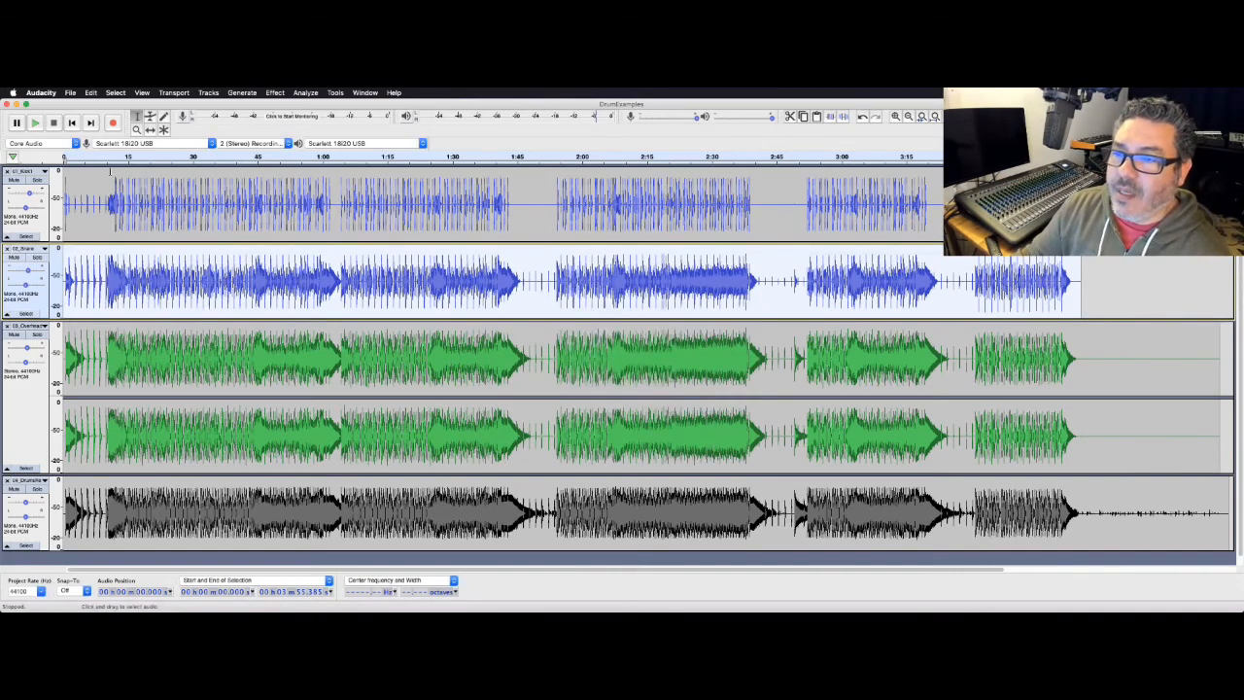
Solo the snare track and listen to its reverb from about the 9-second mark.
{"action": "left_click", "coordinate": [37, 257]}
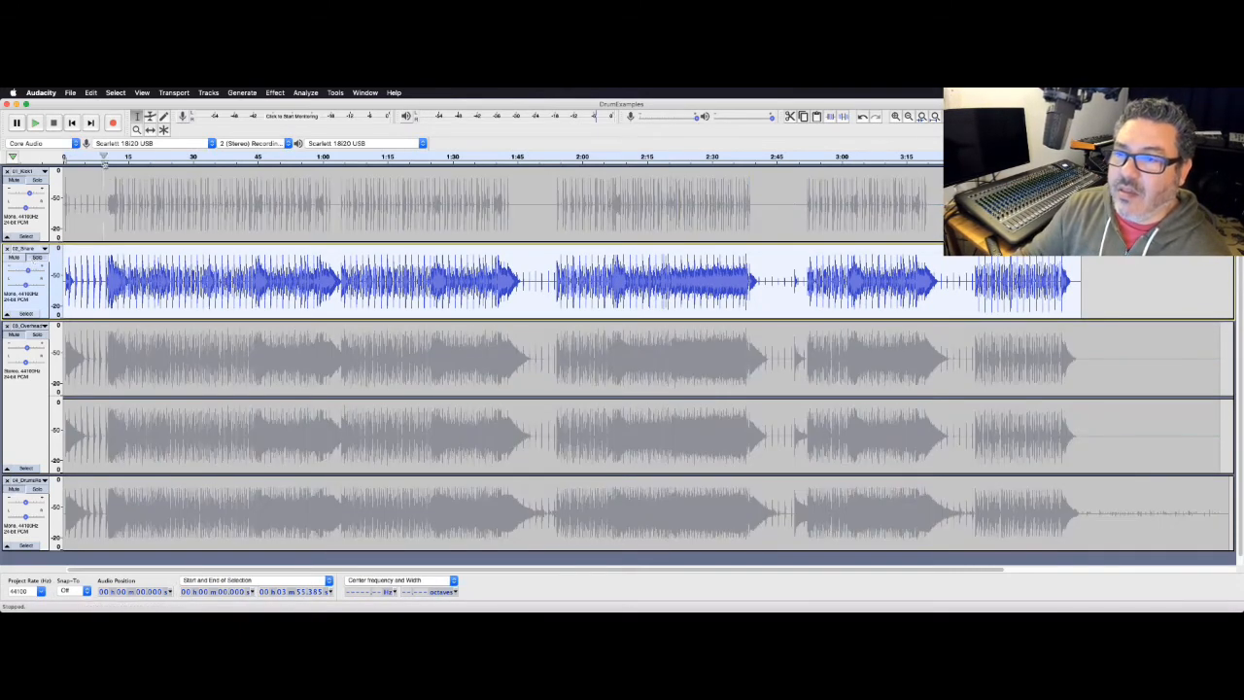
{"action": "left_click", "coordinate": [104, 158]}
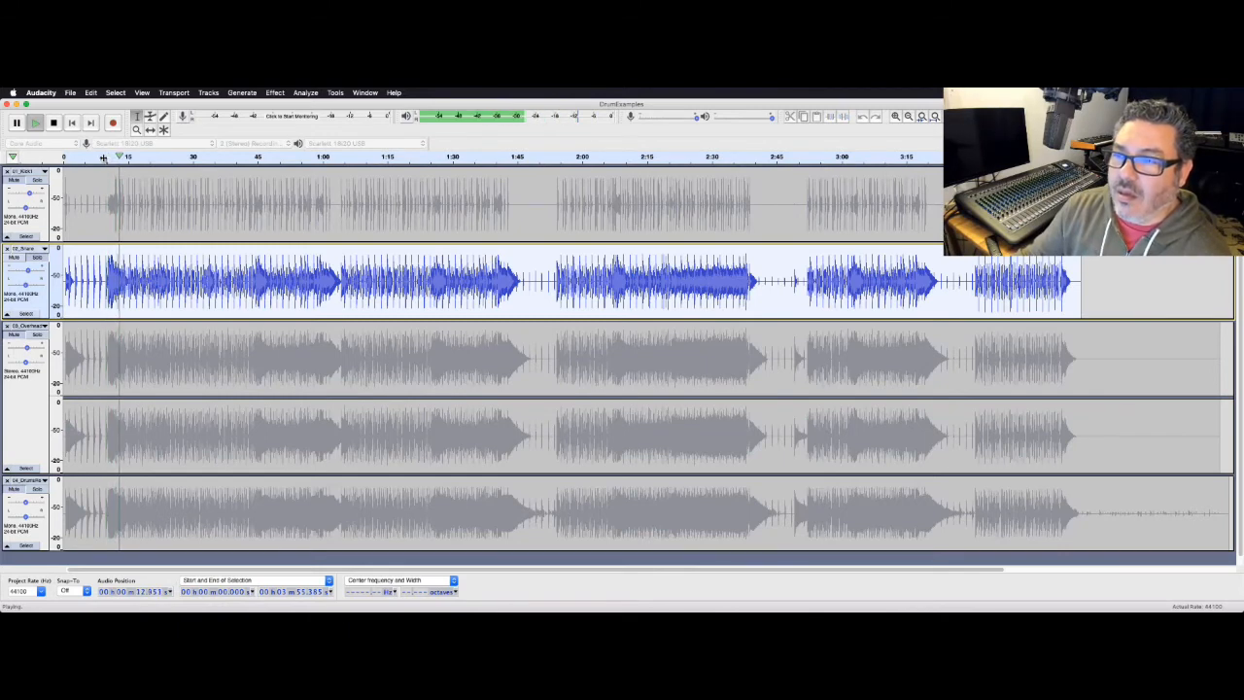
{"action": "key", "text": "space"}
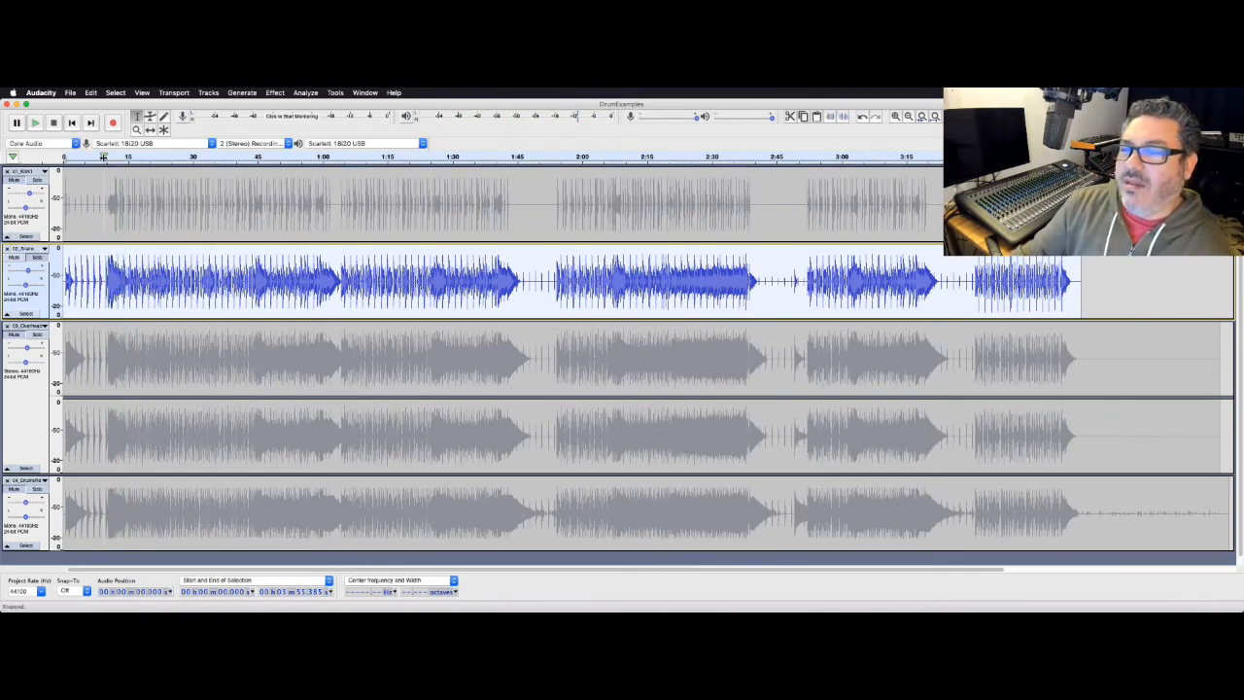
Turn off solo on the snare track and listen to the reverberated snare together with all drum tracks.
{"action": "left_click", "coordinate": [38, 258]}
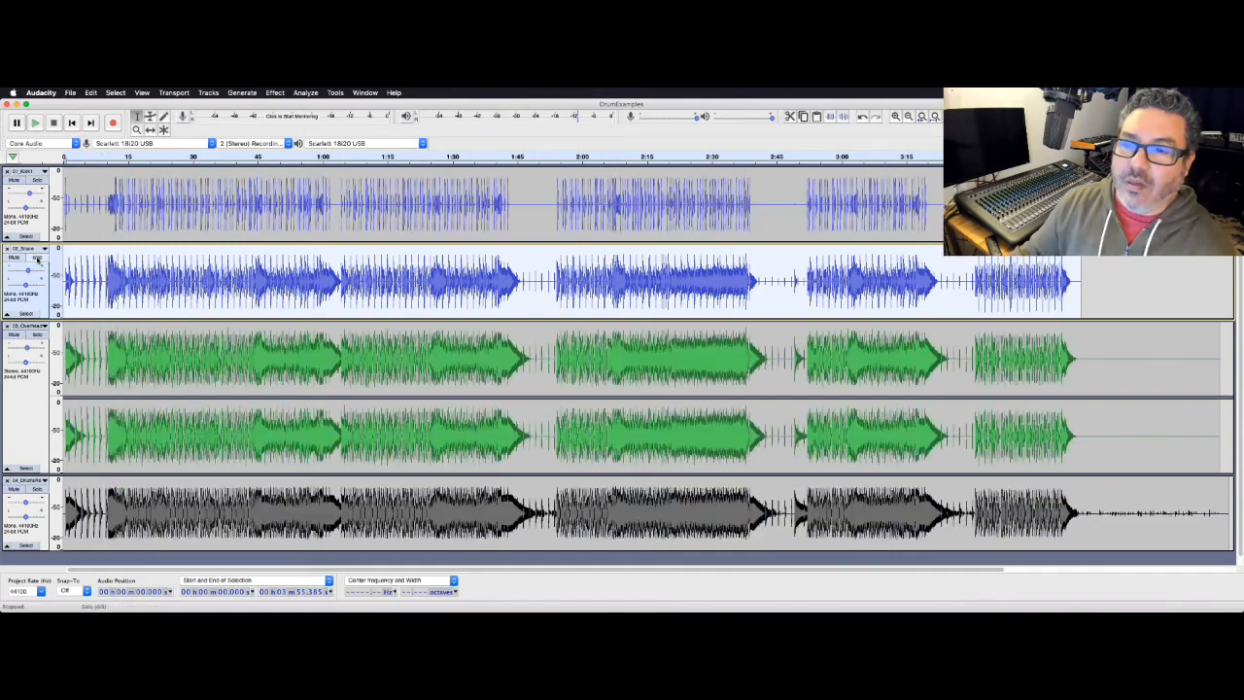
{"action": "left_click", "coordinate": [101, 157]}
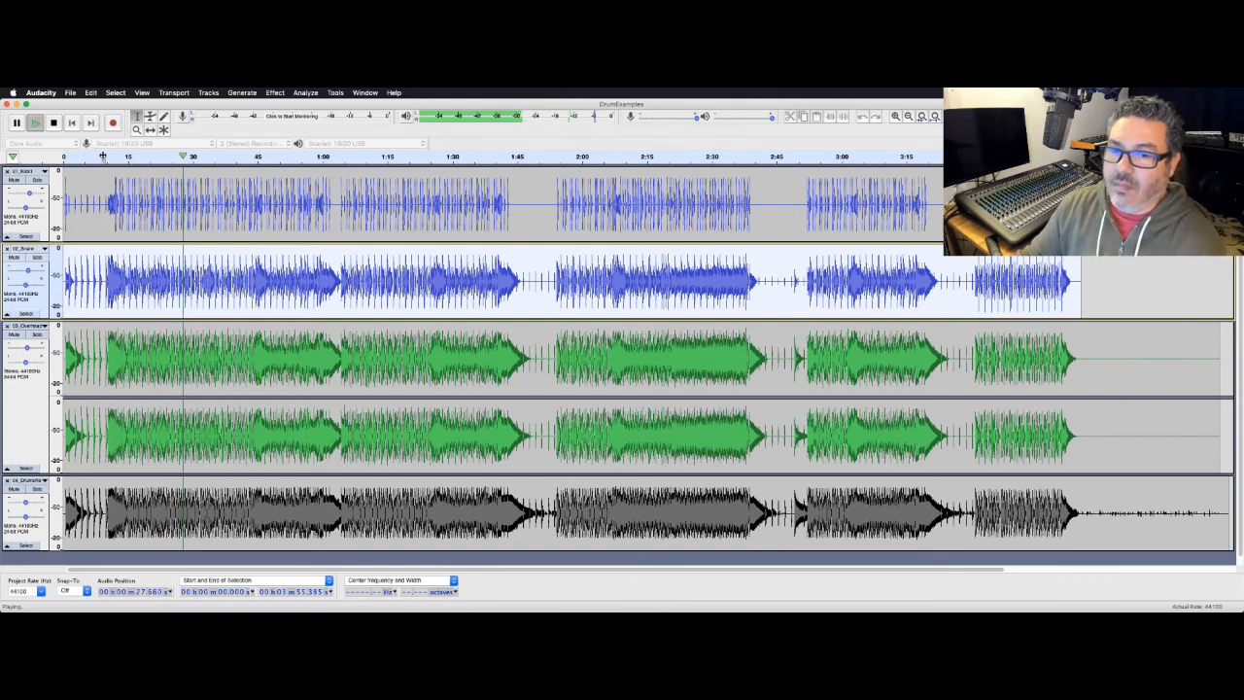
{"action": "key", "text": "space"}
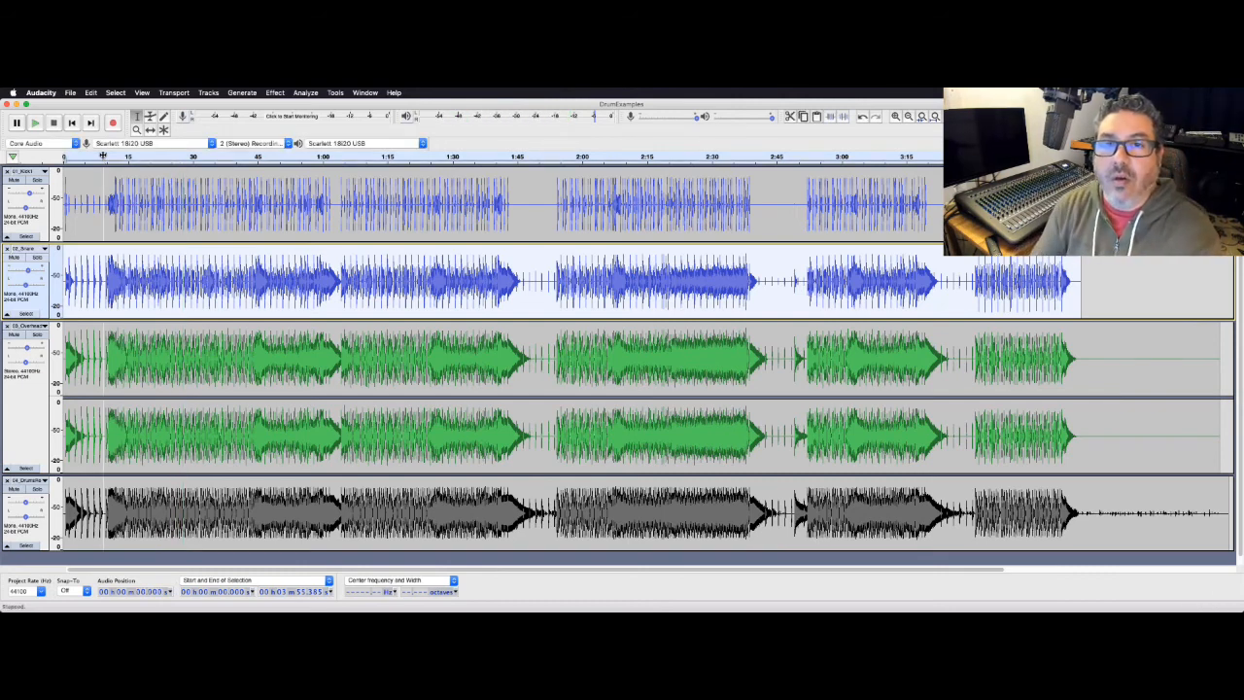